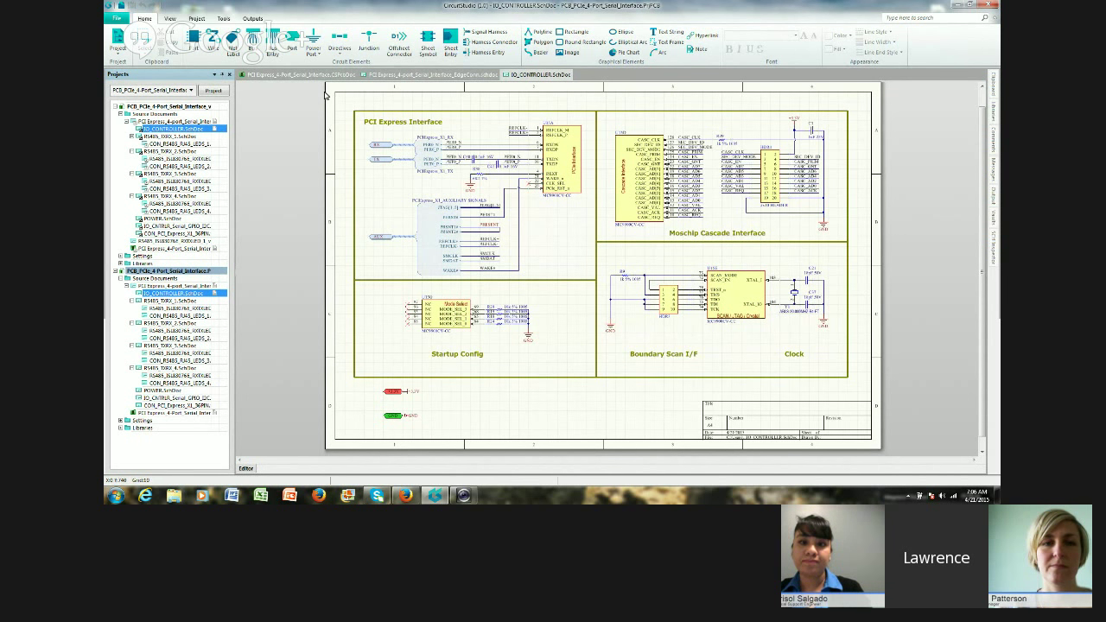
Step: View the 4-port serial board's PCB layout, then open the EdgeConn schematic sheet
{"action": "left_click", "coordinate": [301, 75]}
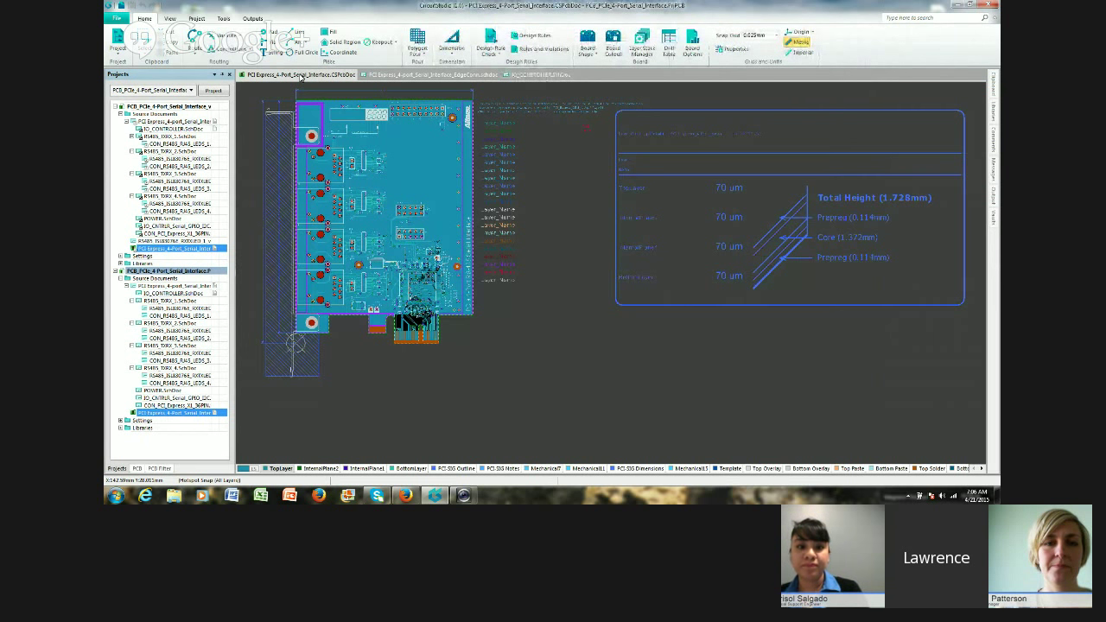
{"action": "left_click", "coordinate": [443, 78]}
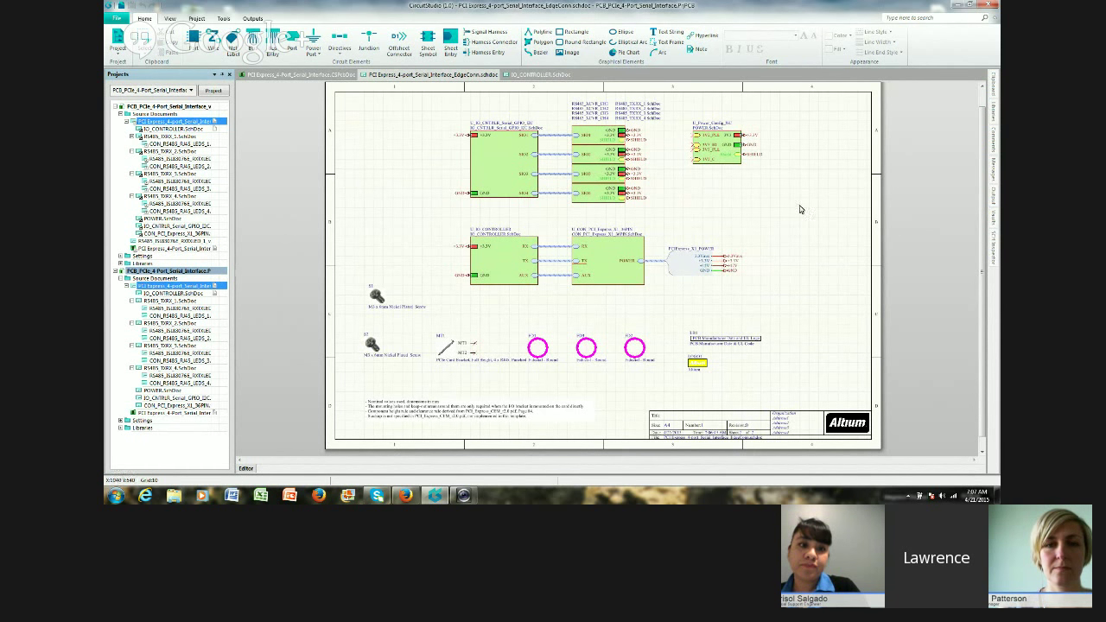
Step: Slide out the Libraries panel to show PCI_Bracket's symbol and footprint from PCI_Bracket.SchLib
{"action": "mouse_move", "coordinate": [995, 110]}
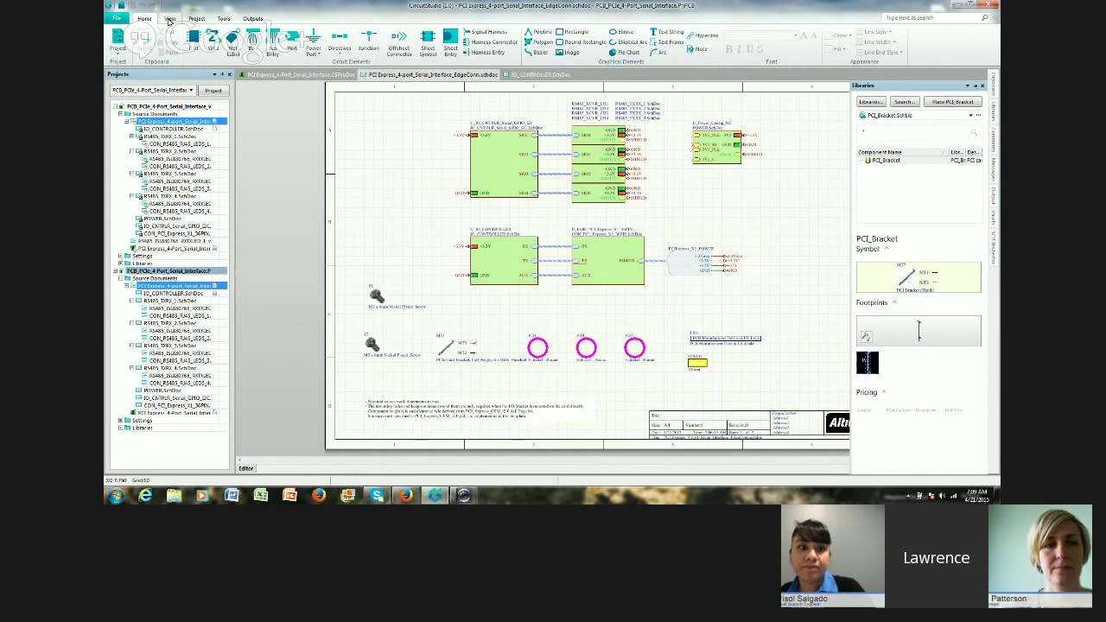
{"action": "left_click", "coordinate": [169, 19]}
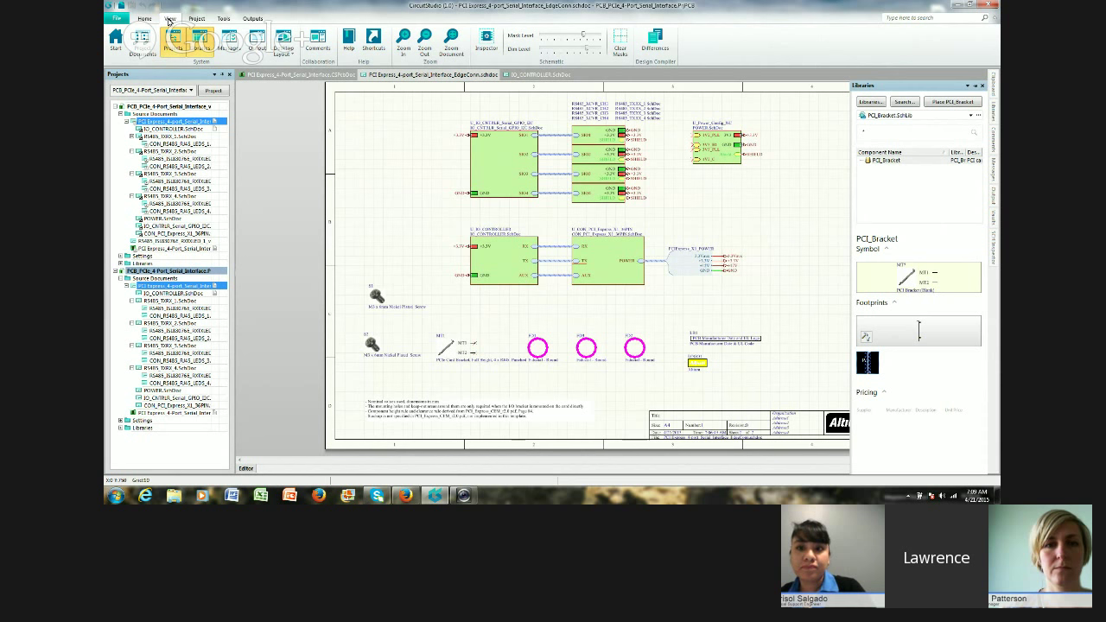
Step: Toggle the Messages panel on and off, then show the Output panel beside the schematic
{"action": "left_click", "coordinate": [143, 19]}
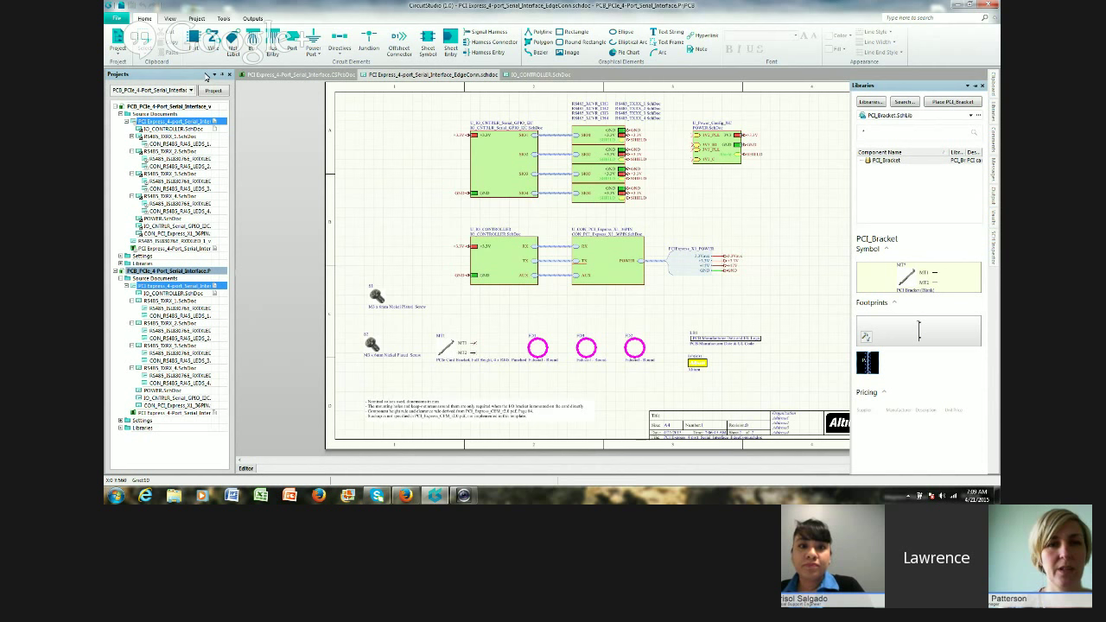
{"action": "left_click", "coordinate": [172, 19]}
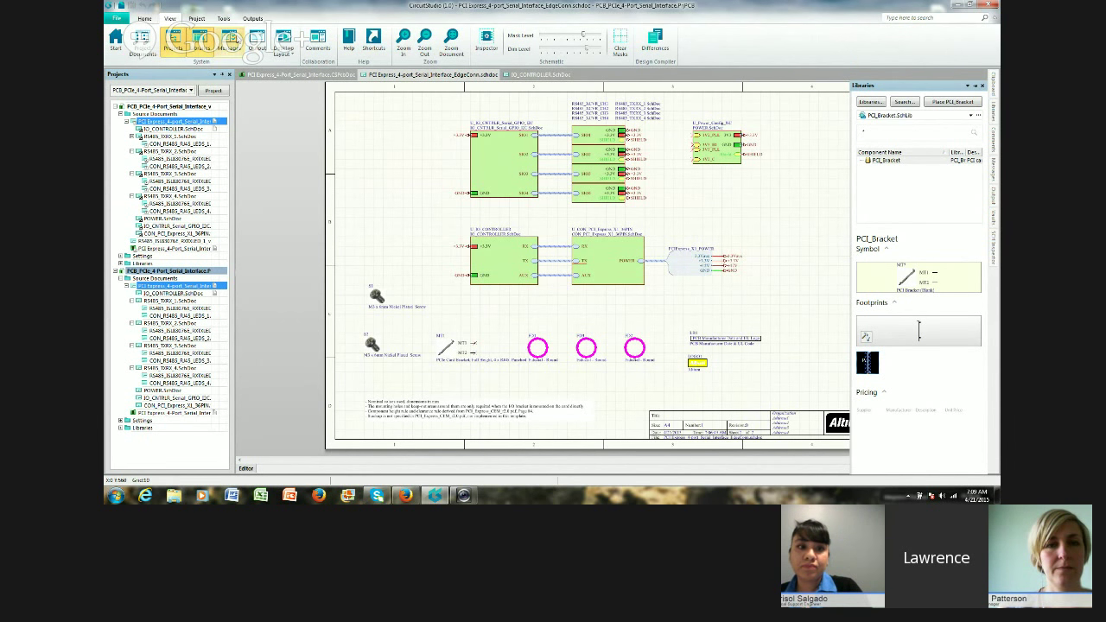
{"action": "left_click", "coordinate": [232, 40]}
{"action": "left_click", "coordinate": [229, 41]}
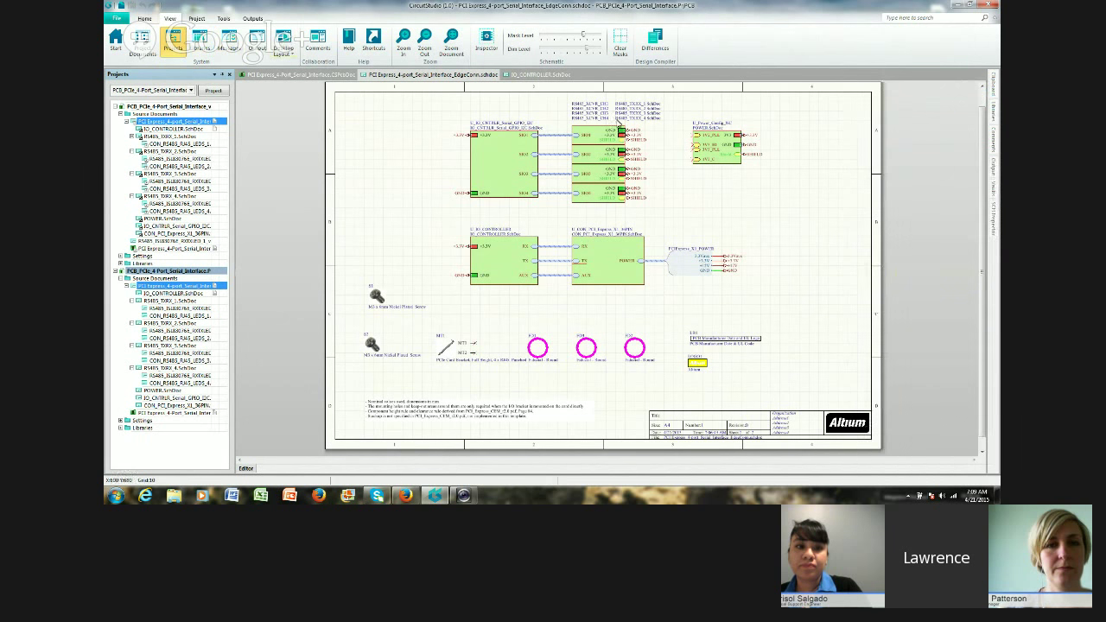
{"action": "left_click", "coordinate": [250, 45]}
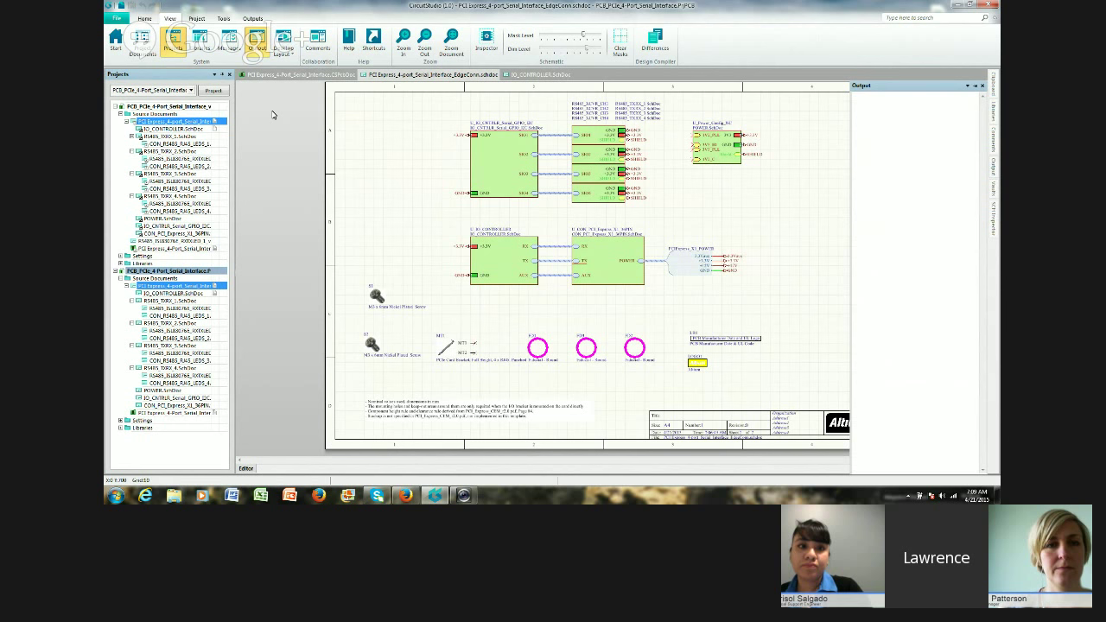
{"action": "left_click", "coordinate": [289, 51]}
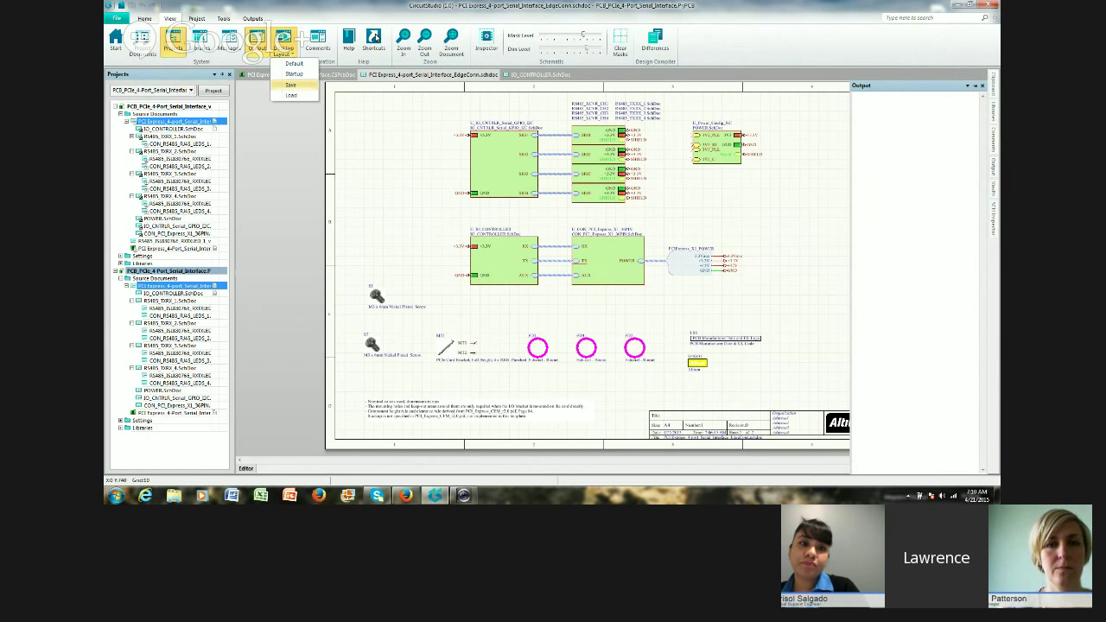
Step: Restore a Desktop Layout preset, browse the schematic Shortcuts panel, then return to the PCB layout
{"action": "left_click", "coordinate": [374, 39]}
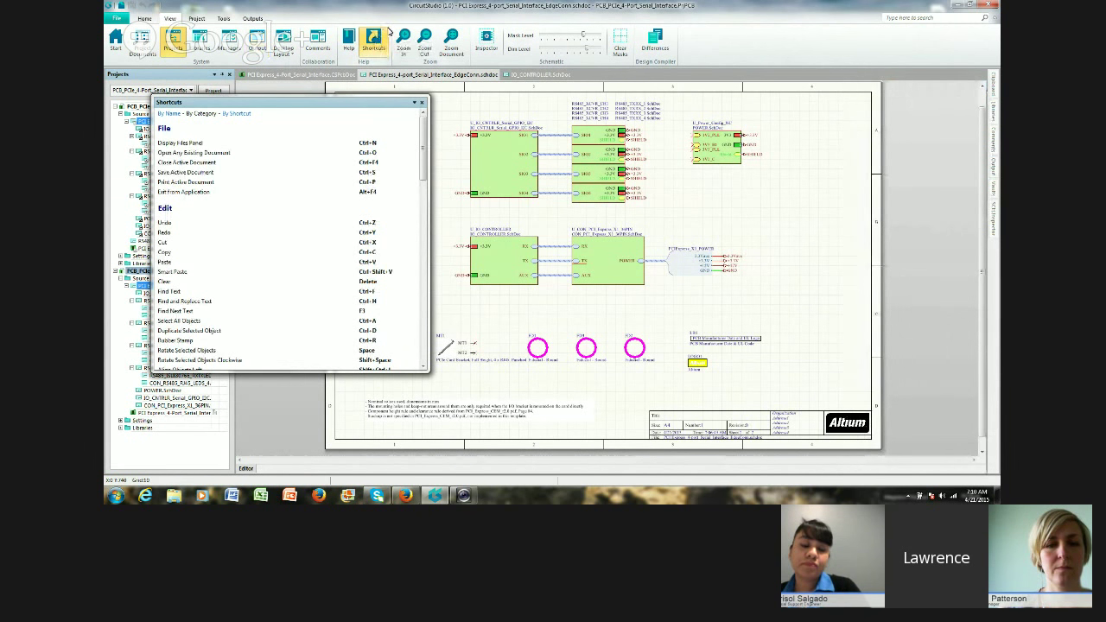
{"action": "left_click", "coordinate": [281, 105]}
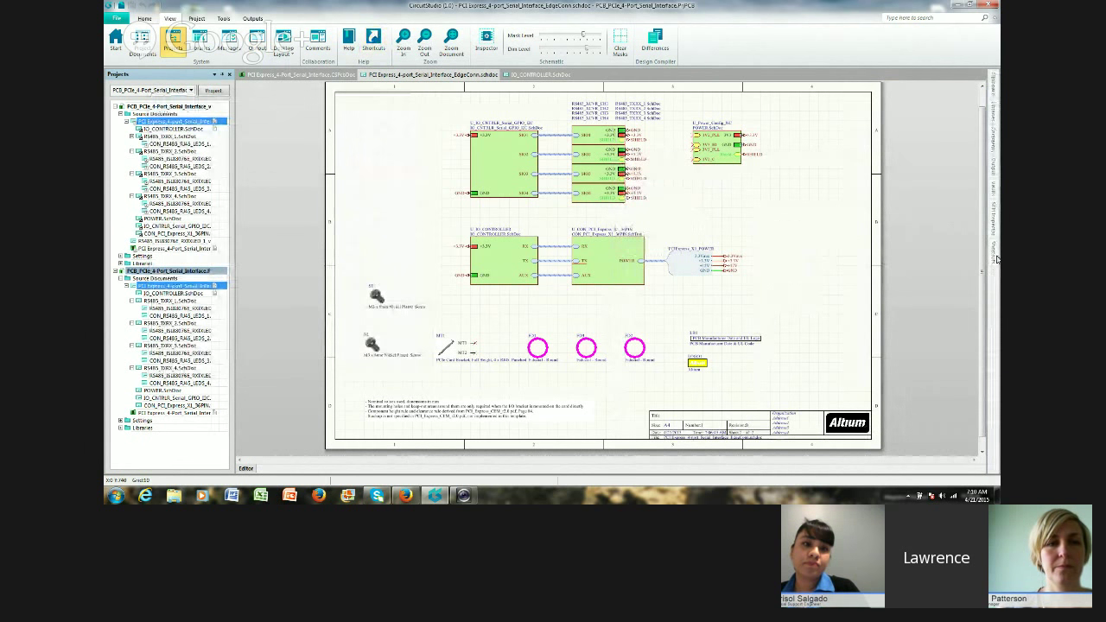
{"action": "mouse_move", "coordinate": [997, 259]}
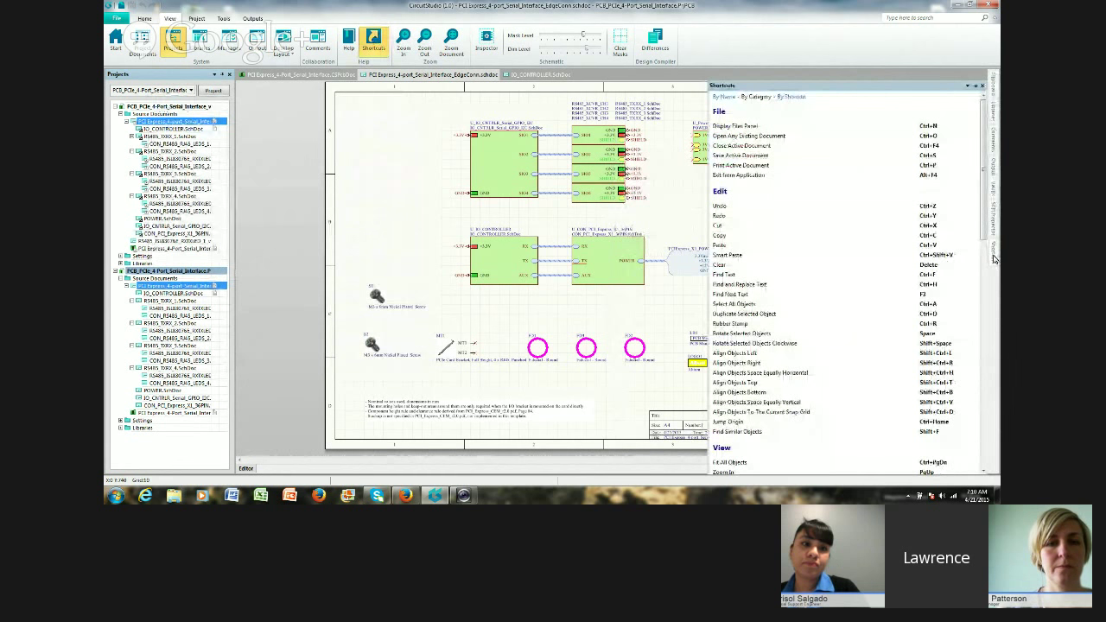
{"action": "scroll", "coordinate": [987, 202], "scroll_direction": "down", "scroll_amount": 1}
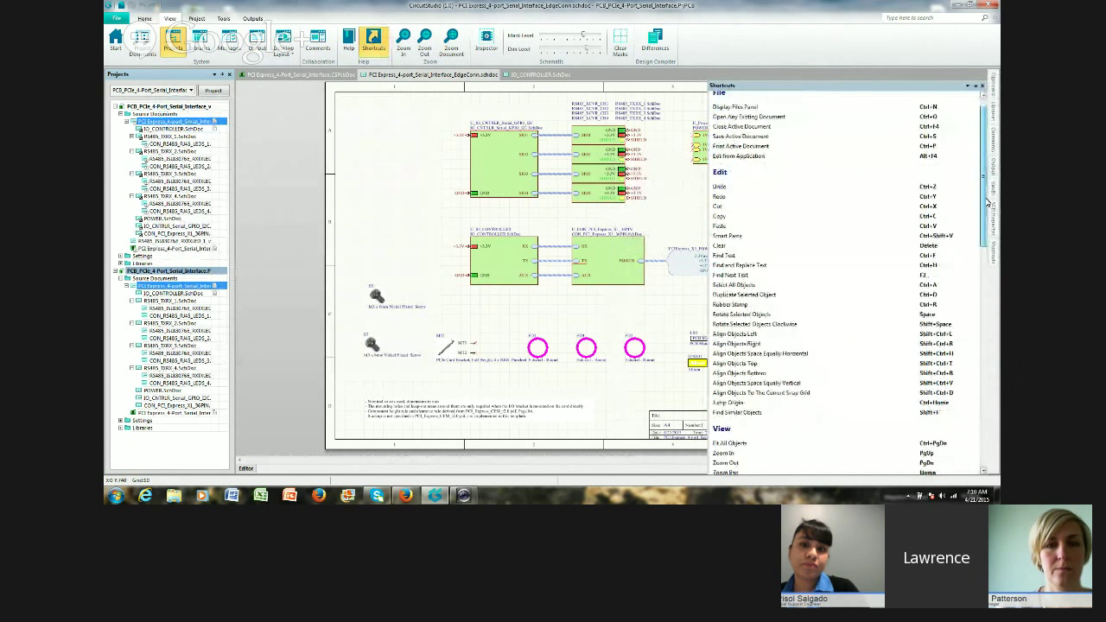
{"action": "left_click_drag", "start_coordinate": [987, 202], "coordinate": [974, 378]}
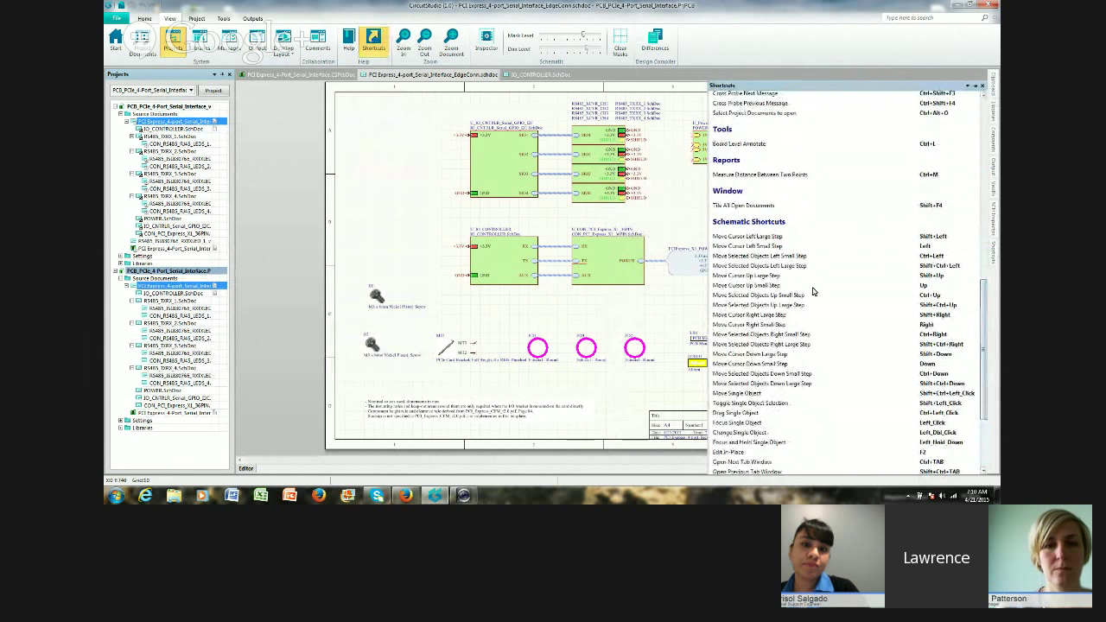
{"action": "left_click", "coordinate": [316, 76]}
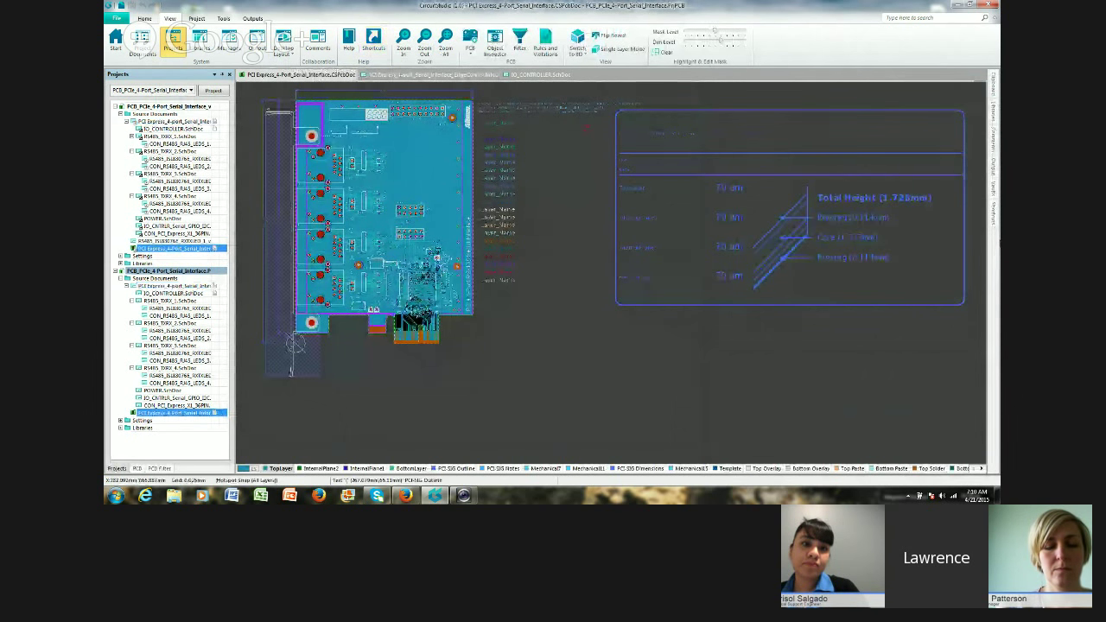
Step: Scroll through the PCB File and Edit shortcuts in the slide-out Shortcuts panel
{"action": "mouse_move", "coordinate": [994, 207]}
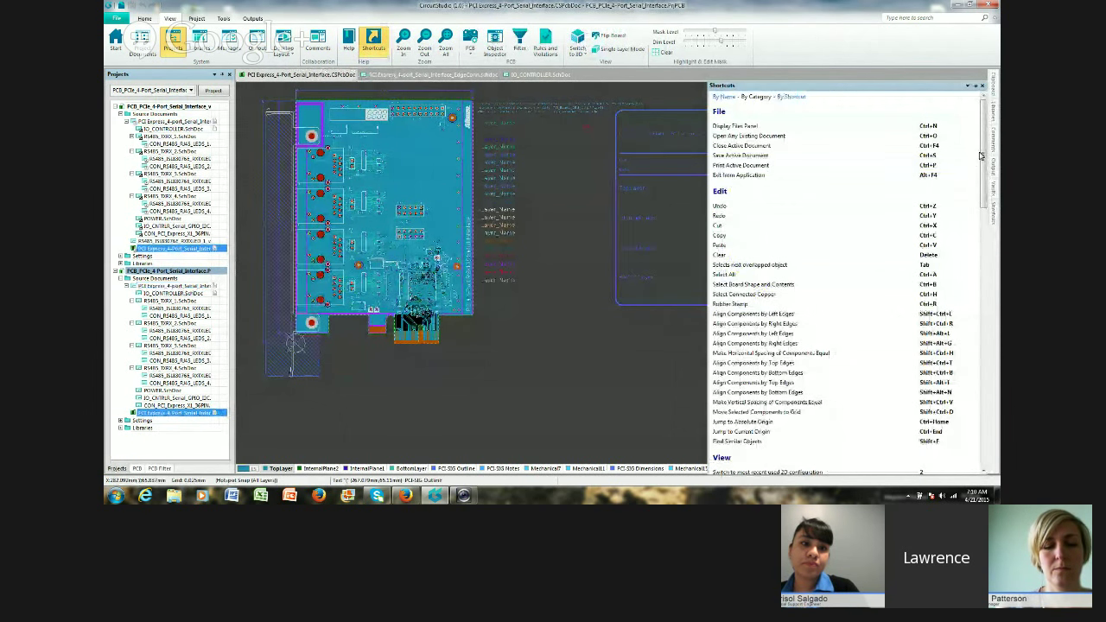
{"action": "left_click_drag", "start_coordinate": [983, 155], "coordinate": [982, 434]}
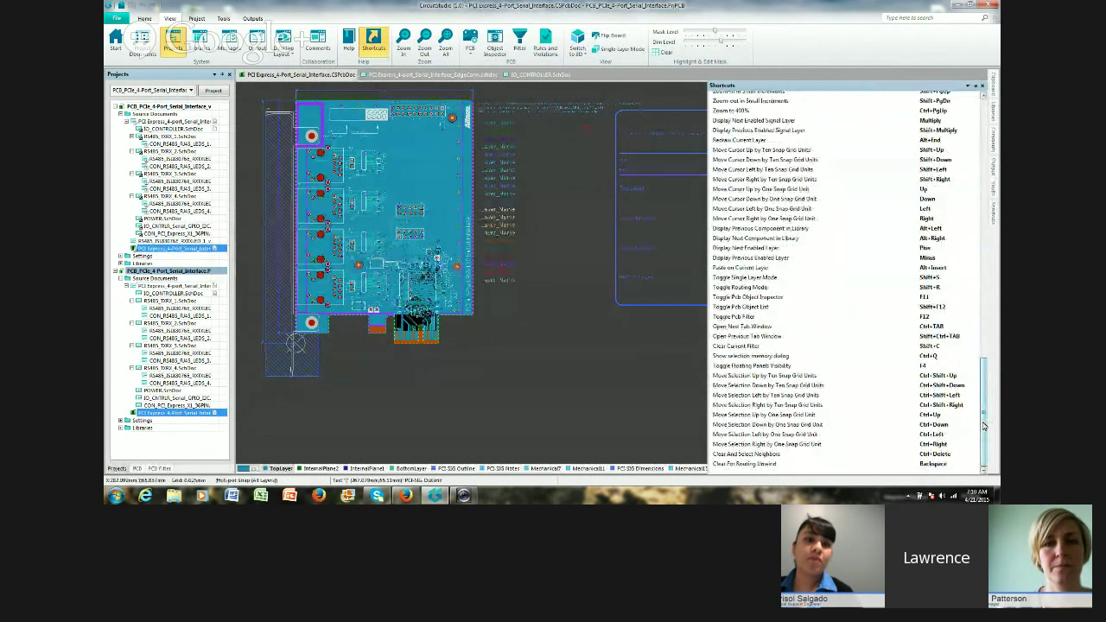
{"action": "left_click_drag", "start_coordinate": [983, 423], "coordinate": [947, 156]}
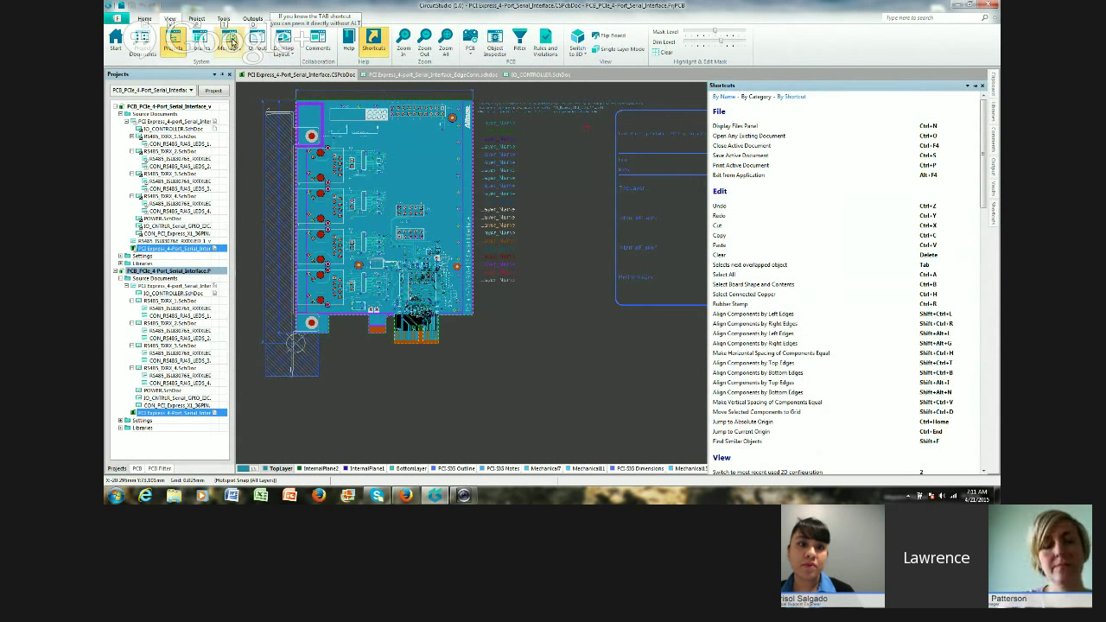
Step: Open the PCB panel listing 143 nets, add a Home page tab, and return to the PCB
{"action": "left_click", "coordinate": [178, 38]}
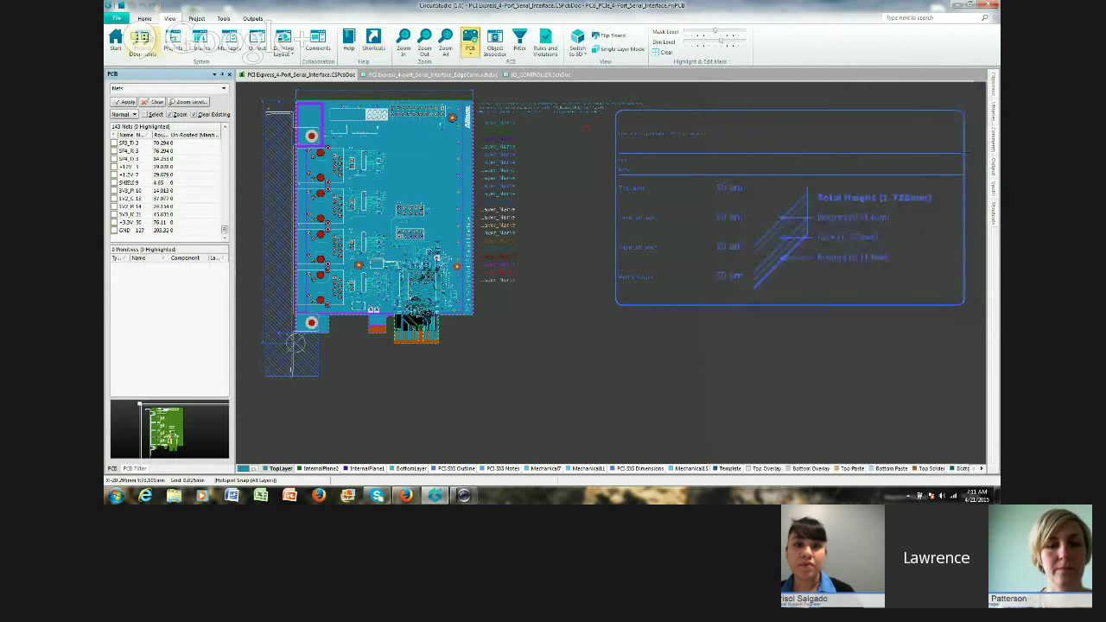
{"action": "left_click", "coordinate": [142, 42]}
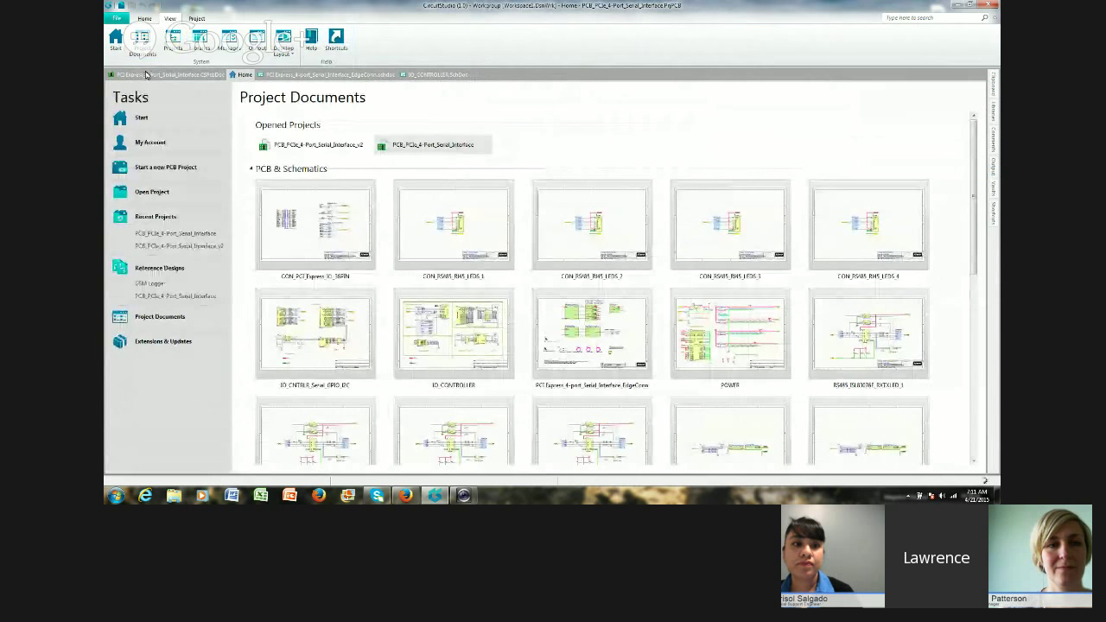
{"action": "left_click", "coordinate": [146, 75]}
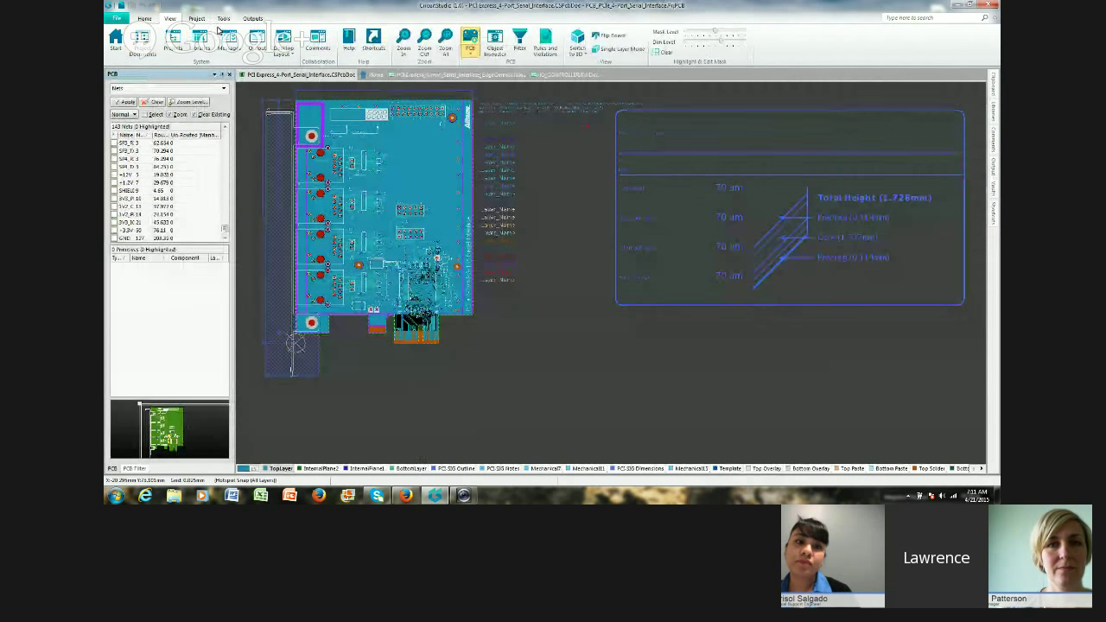
{"action": "left_click", "coordinate": [250, 18]}
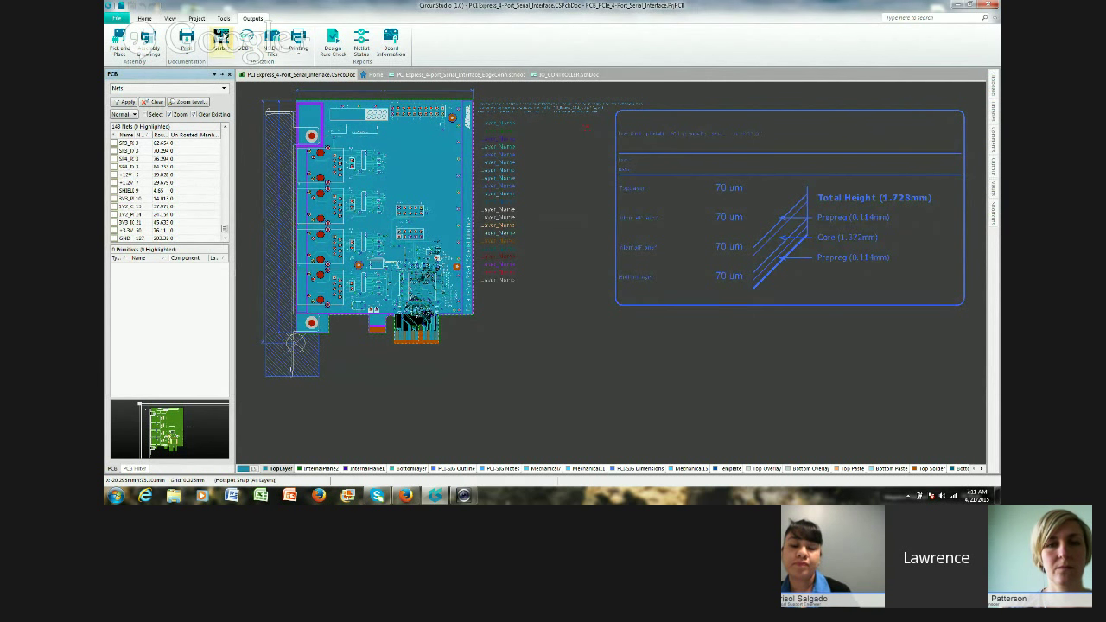
Step: Browse the Tools, Project, Home and View command groups, finishing on the Project commands
{"action": "left_click", "coordinate": [222, 19]}
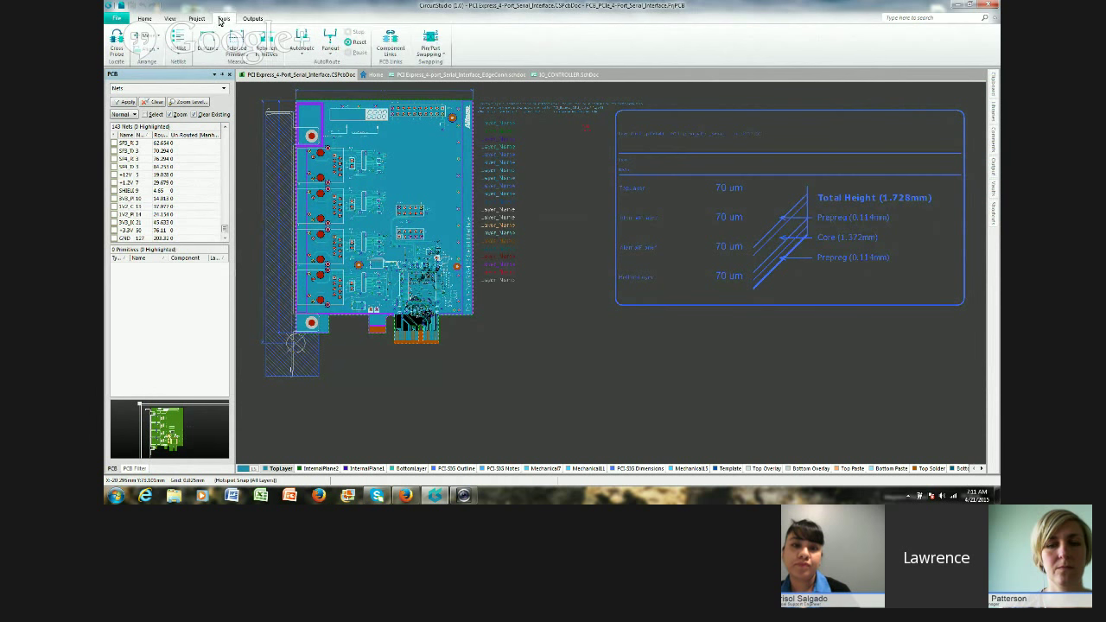
{"action": "left_click", "coordinate": [197, 19]}
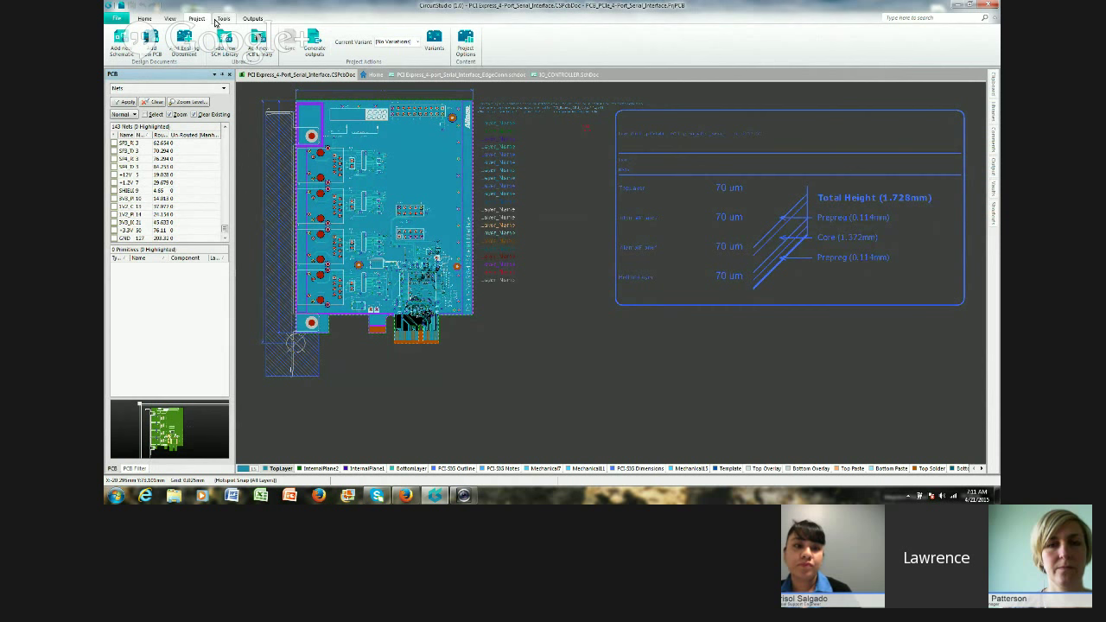
{"action": "left_click", "coordinate": [151, 19]}
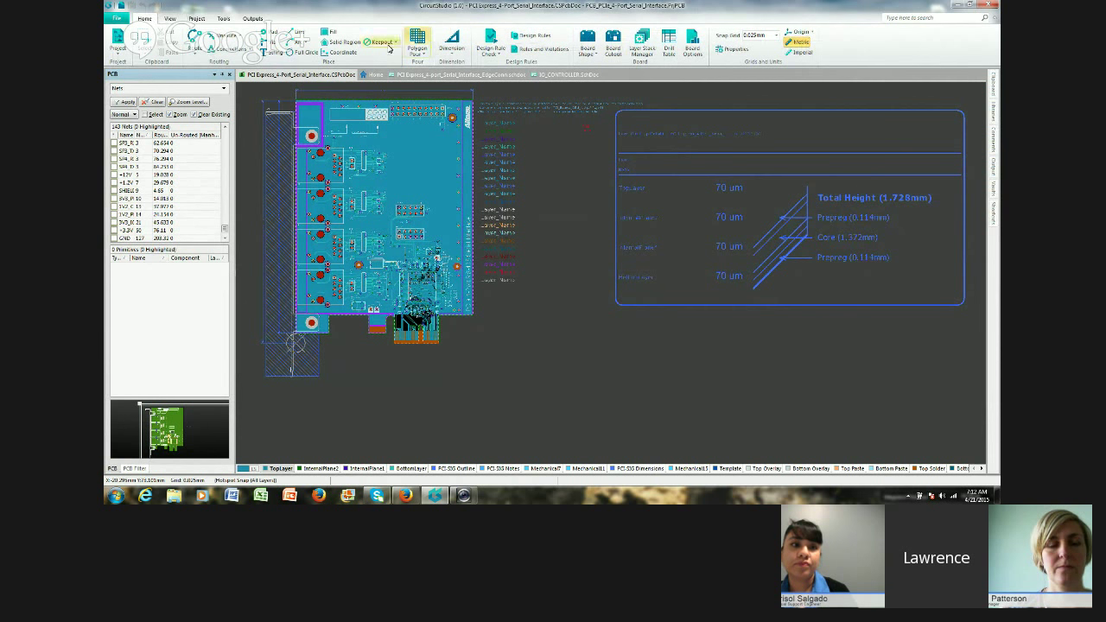
{"action": "left_click", "coordinate": [169, 19]}
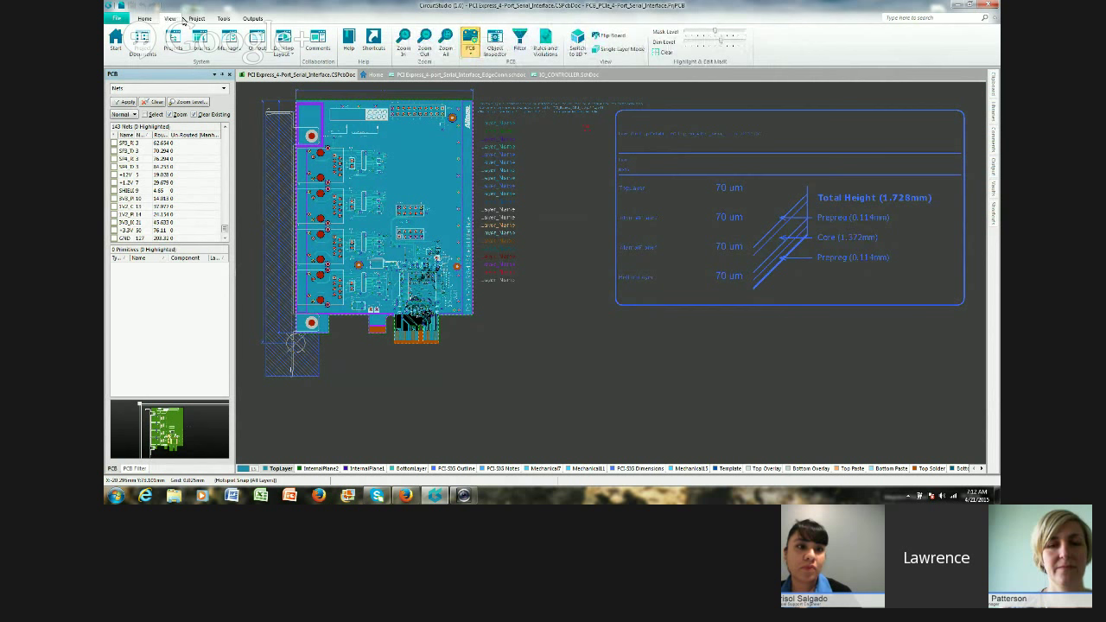
{"action": "left_click", "coordinate": [195, 19]}
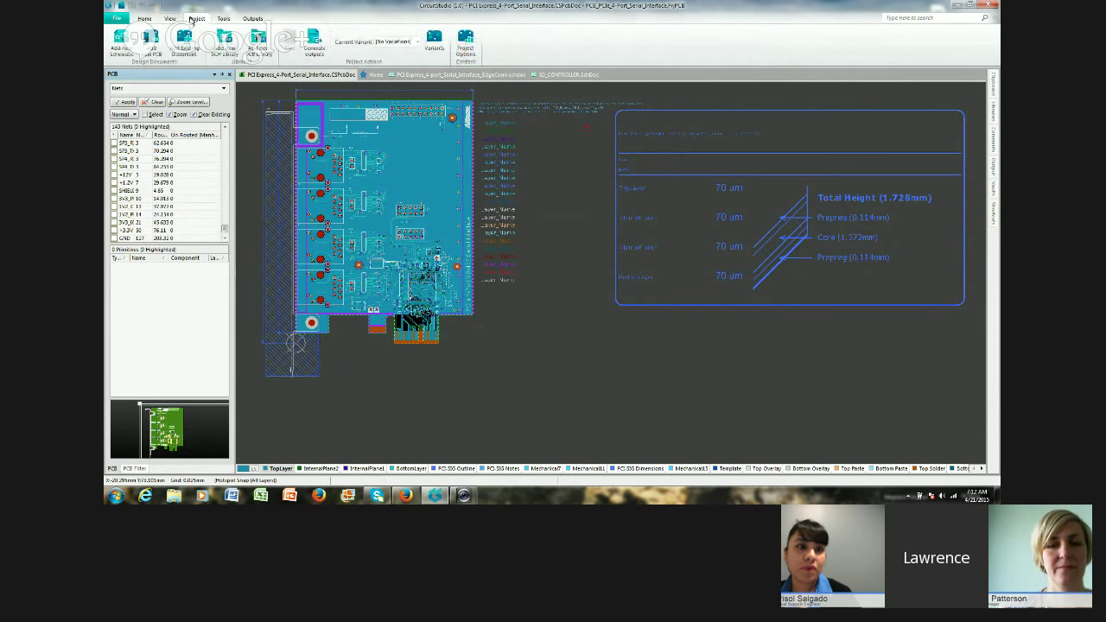
{"action": "left_click", "coordinate": [310, 36]}
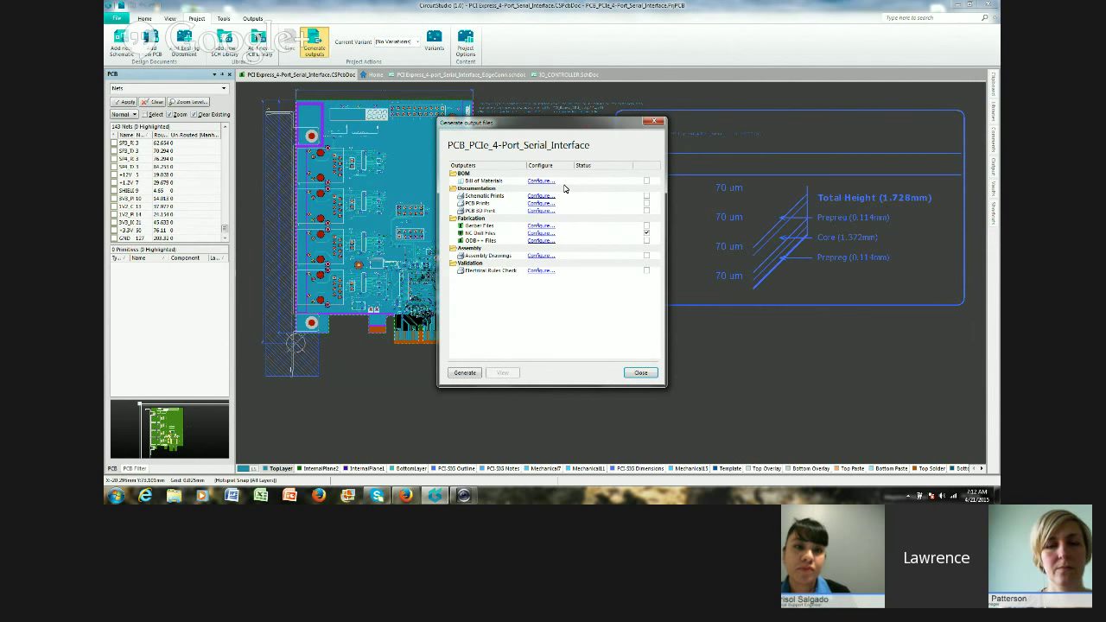
{"action": "left_click", "coordinate": [539, 182]}
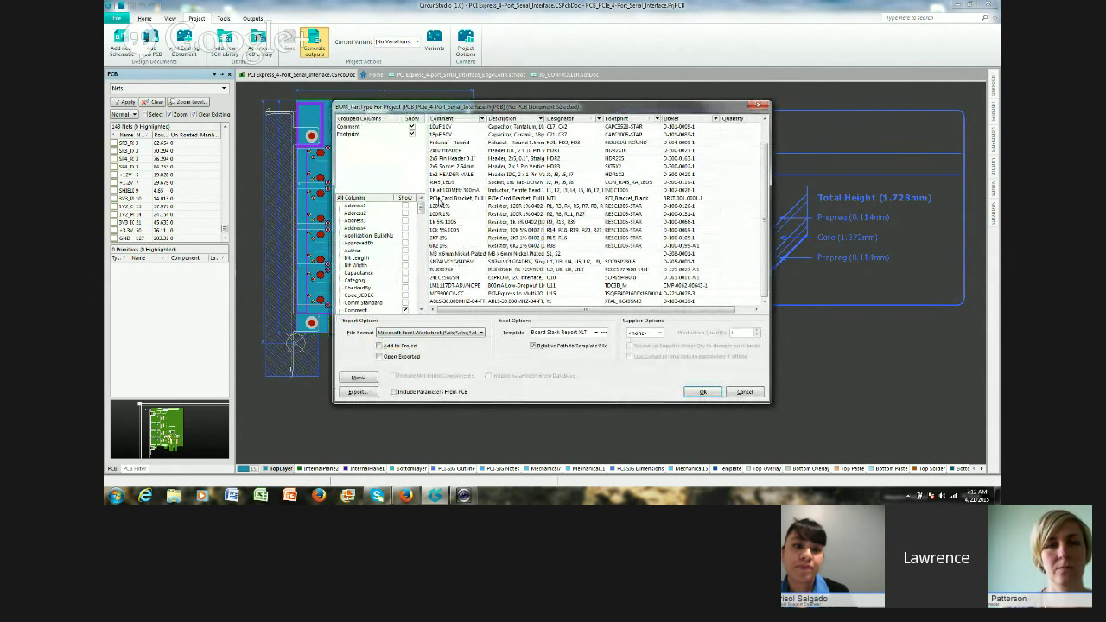
{"action": "left_click_drag", "start_coordinate": [421, 208], "coordinate": [424, 256]}
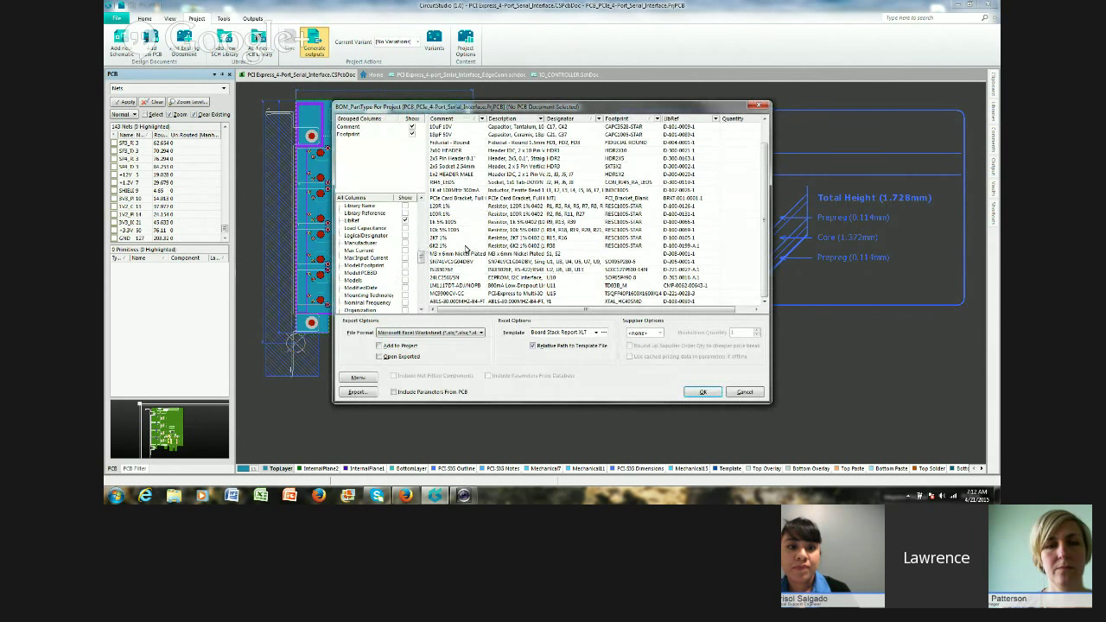
{"action": "left_click", "coordinate": [745, 392]}
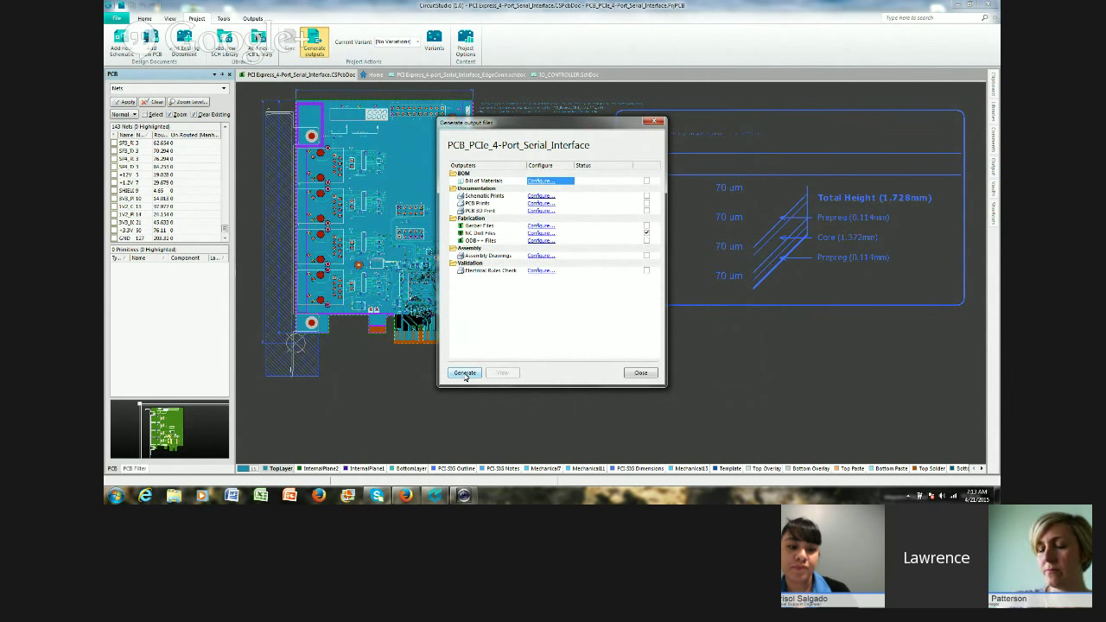
{"action": "left_click", "coordinate": [641, 373]}
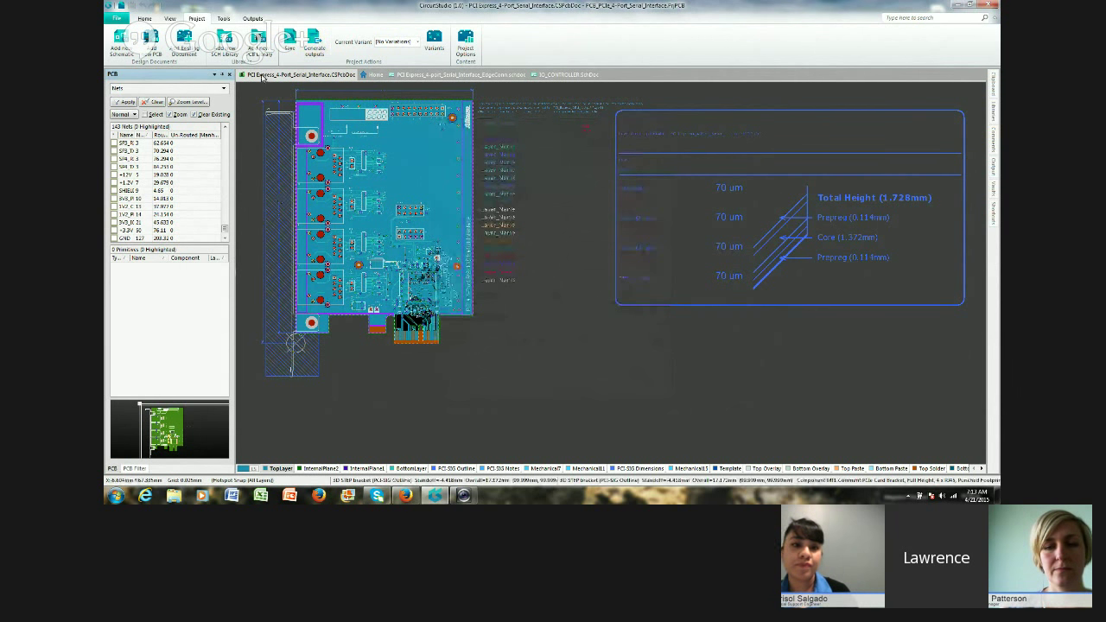
Step: Switch to the EdgeConn.SchDoc schematic sheet and show its Home placement commands
{"action": "left_click", "coordinate": [453, 76]}
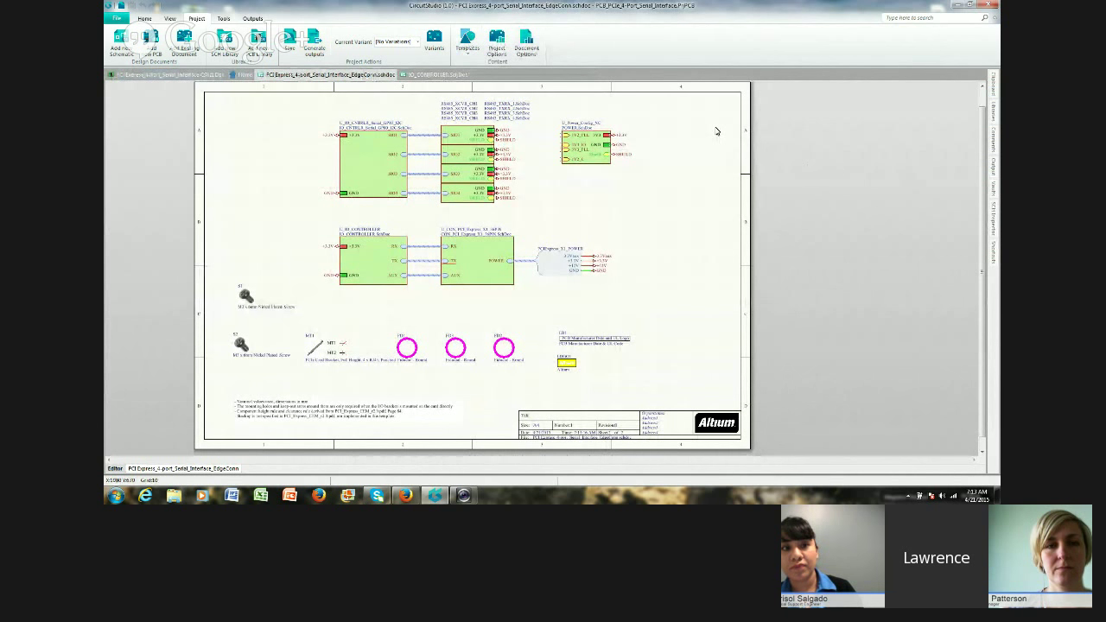
{"action": "left_click", "coordinate": [144, 18]}
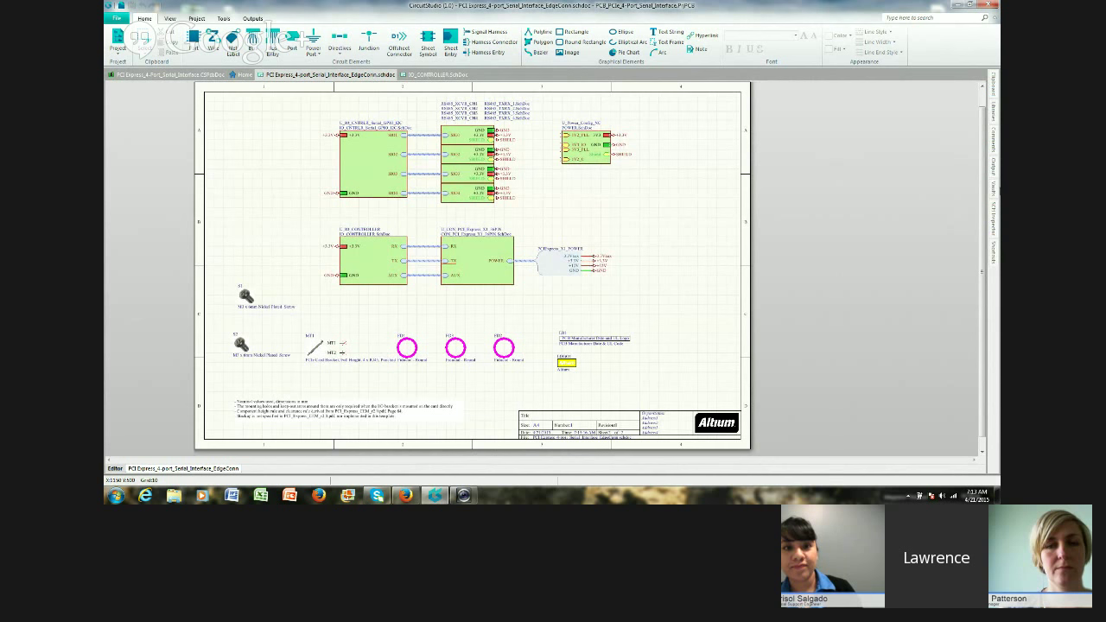
Step: Open the Altium Content Vault and scroll its tree to the TI Ultra-low Power MSP430 microcontrollers
{"action": "left_click", "coordinate": [995, 188]}
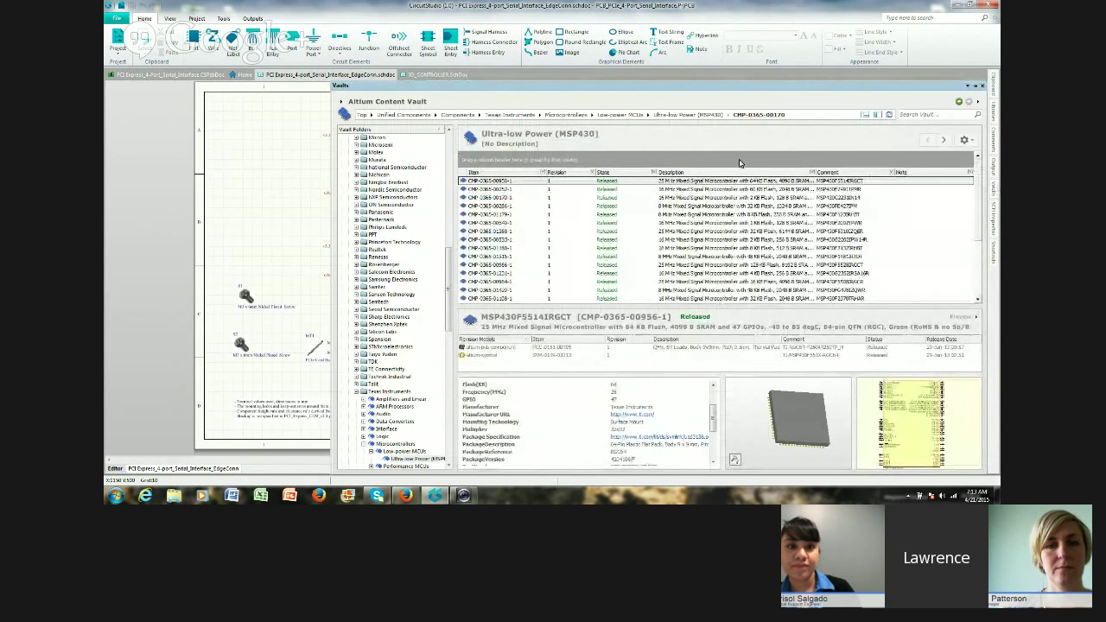
{"action": "left_click_drag", "start_coordinate": [449, 278], "coordinate": [452, 166]}
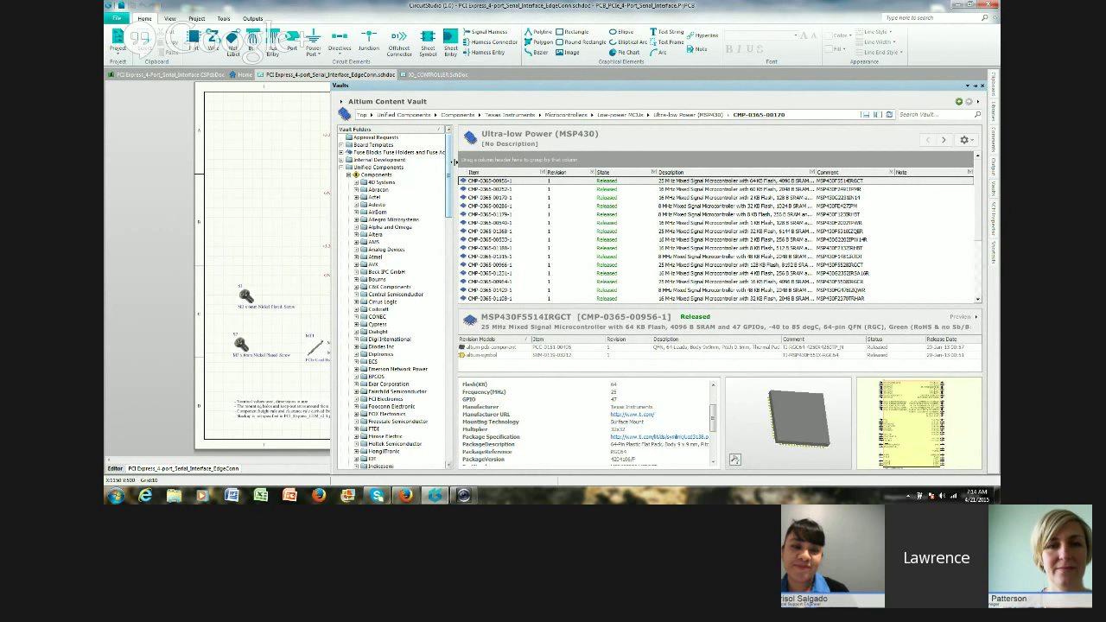
{"action": "left_click_drag", "start_coordinate": [451, 161], "coordinate": [449, 300]}
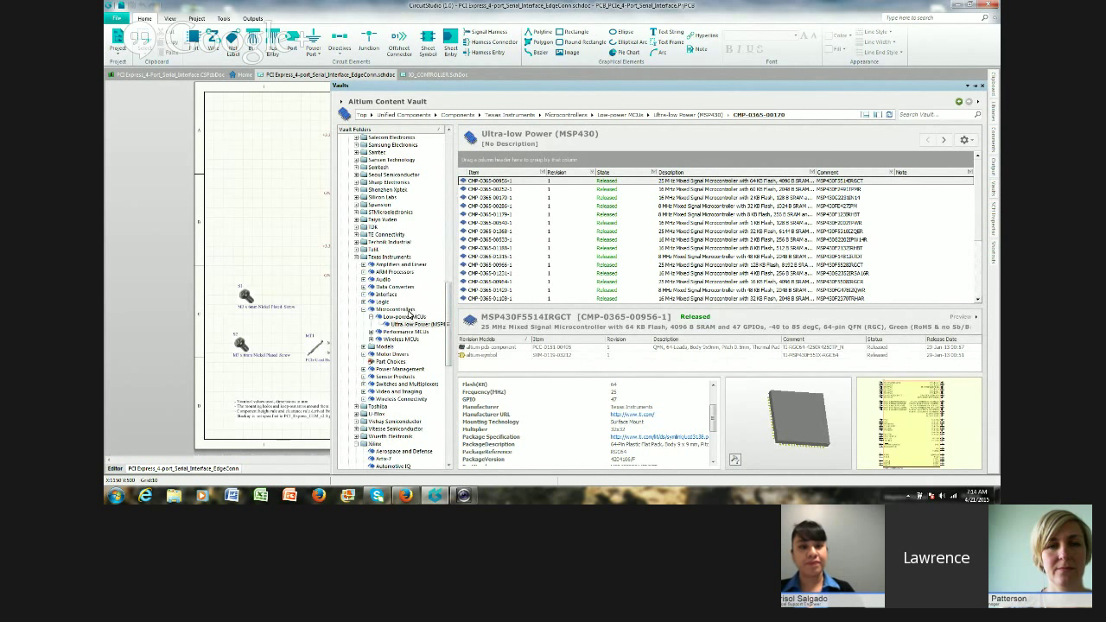
{"action": "left_click", "coordinate": [921, 114]}
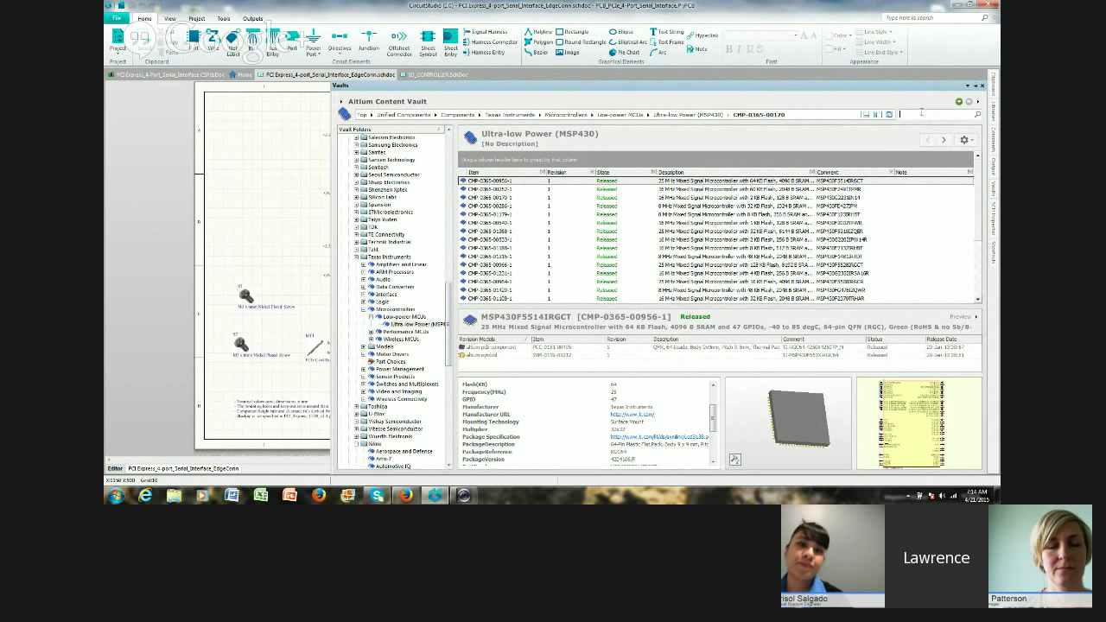
Step: Search the vault for msp430, list all matching components, then browse the Xilinx Virtex parts
{"action": "type", "text": "msp4"}
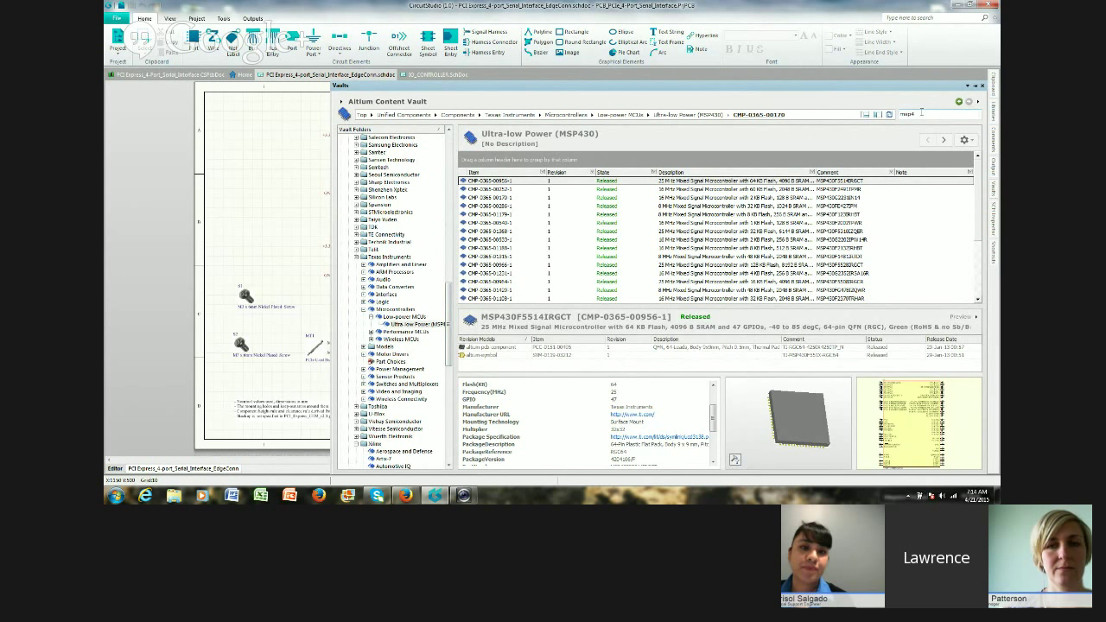
{"action": "type", "text": "30"}
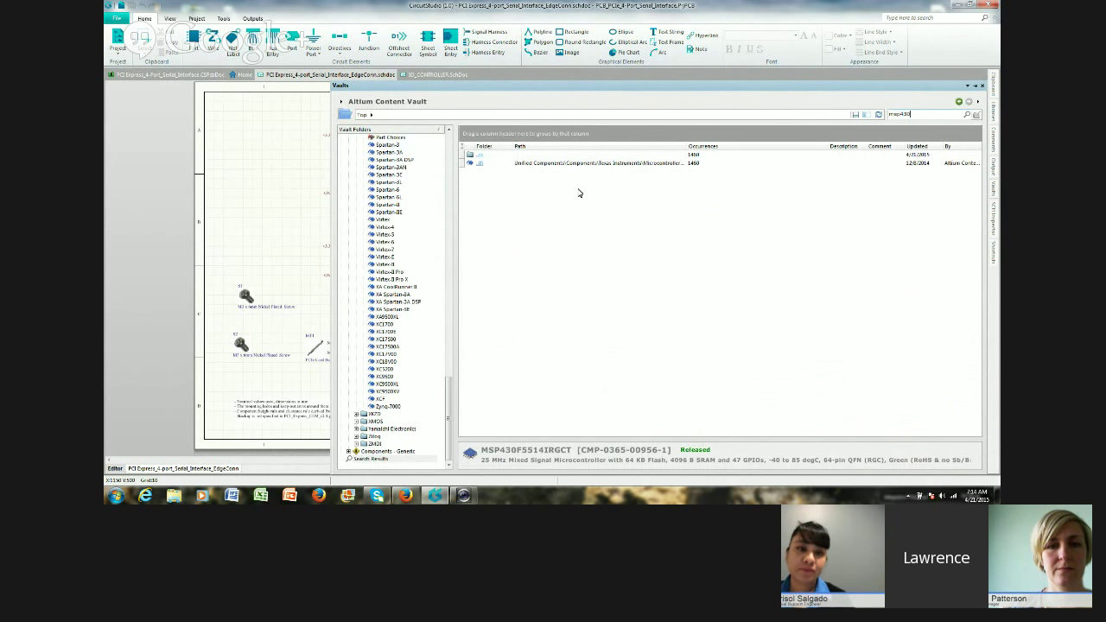
{"action": "double_click", "coordinate": [567, 164]}
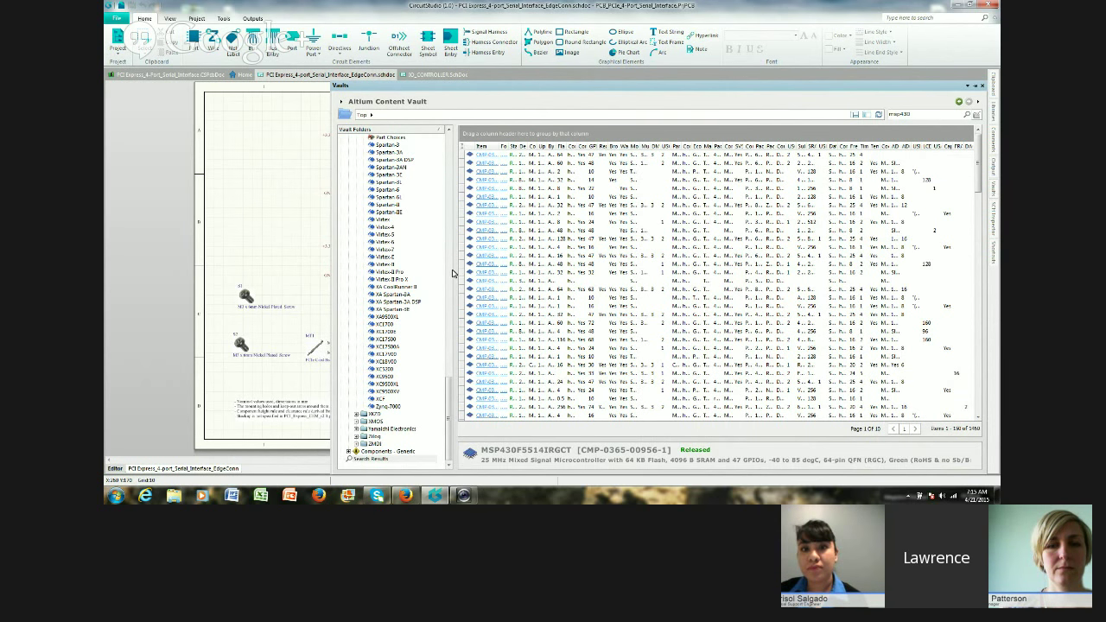
{"action": "left_click", "coordinate": [383, 219]}
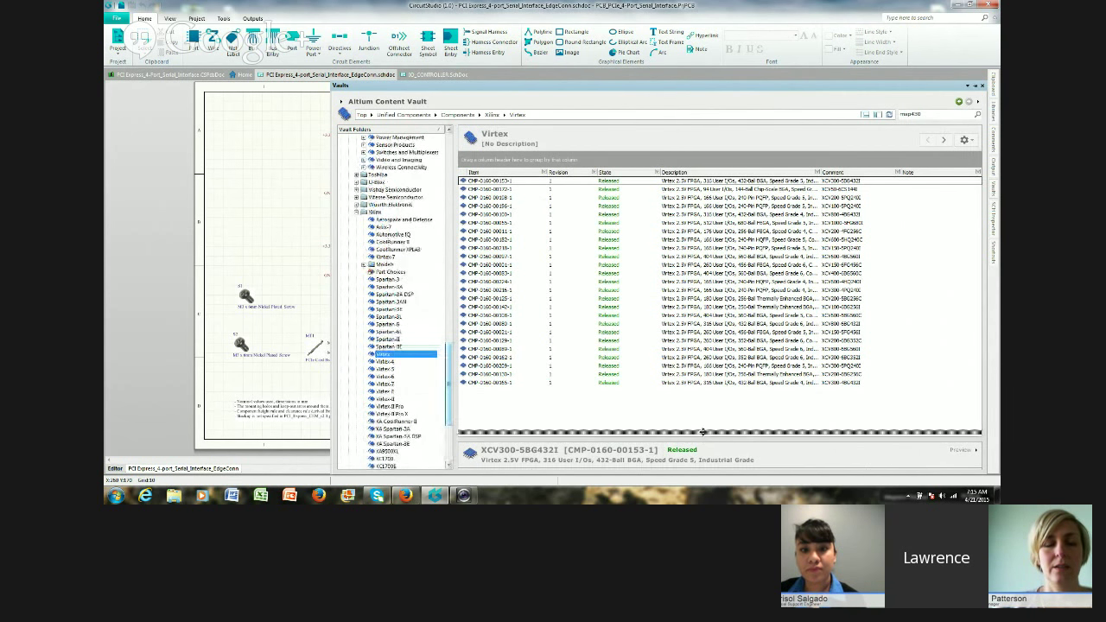
Step: Enlarge the part details area below the list and widen the symbol preview
{"action": "left_click_drag", "start_coordinate": [702, 369], "coordinate": [712, 321]}
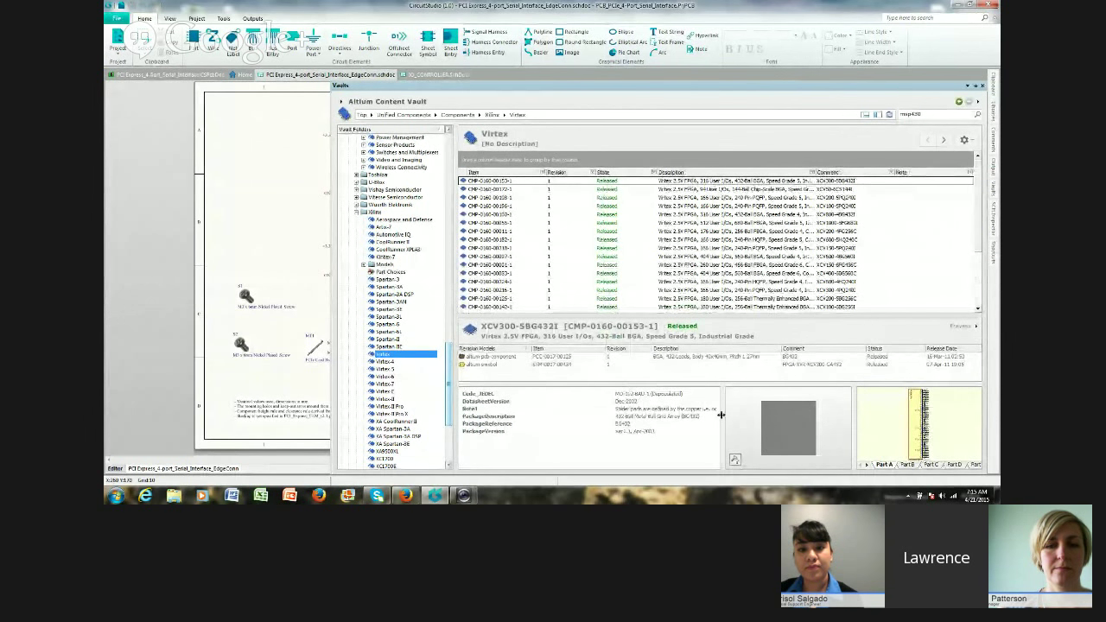
{"action": "left_click_drag", "start_coordinate": [713, 315], "coordinate": [714, 284]}
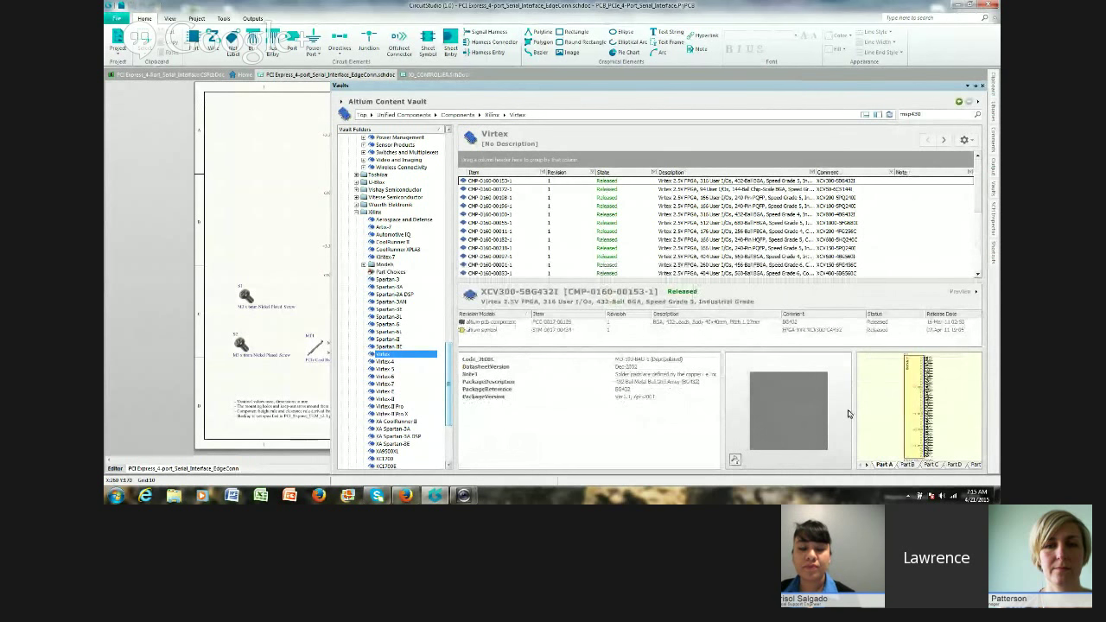
{"action": "mouse_move", "coordinate": [853, 414]}
{"action": "left_mouse_down"}
{"action": "mouse_move", "coordinate": [804, 408]}
{"action": "mouse_move", "coordinate": [833, 405]}
{"action": "left_mouse_up"}
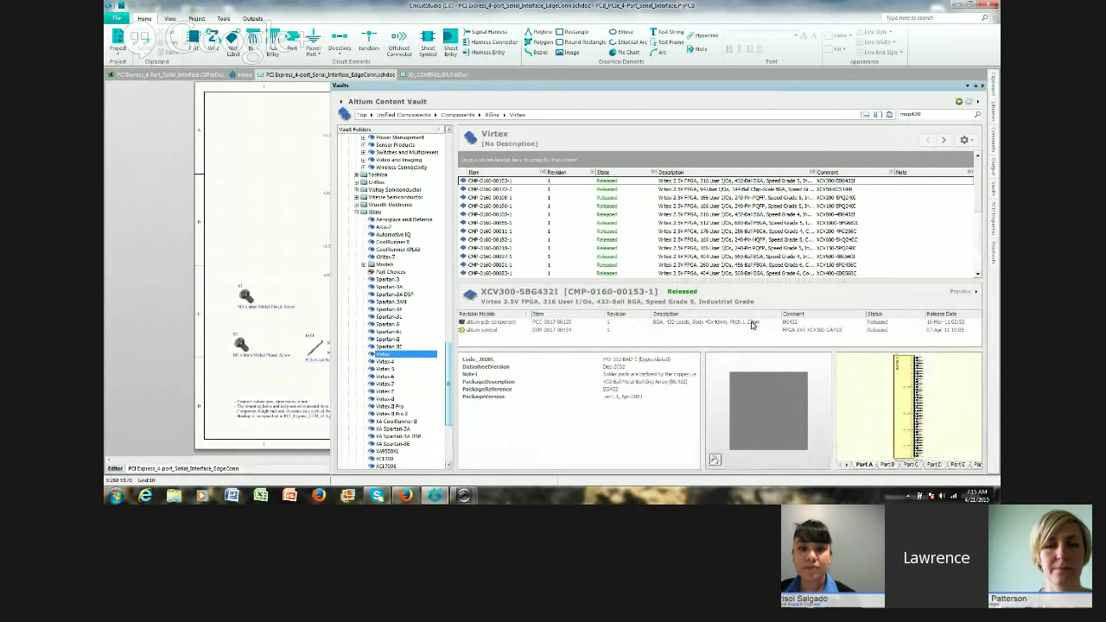
Step: Move the Description column beside Item and tilt the 3D package preview edge-on
{"action": "mouse_move", "coordinate": [742, 278]}
{"action": "left_mouse_down"}
{"action": "mouse_move", "coordinate": [742, 244]}
{"action": "mouse_move", "coordinate": [742, 279]}
{"action": "left_mouse_up"}
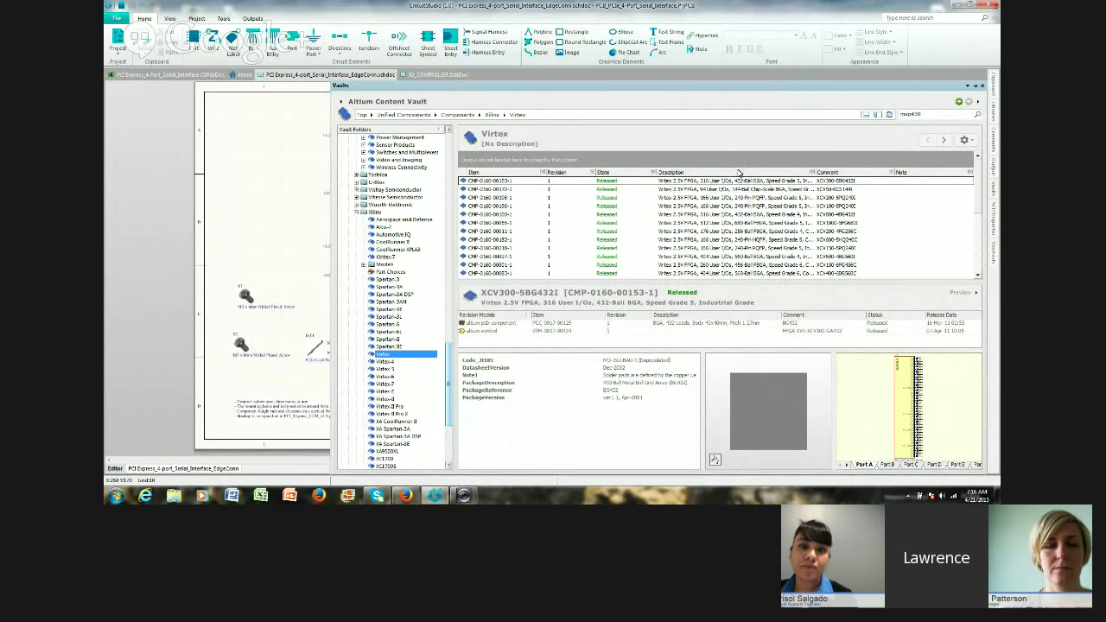
{"action": "left_click_drag", "start_coordinate": [740, 173], "coordinate": [543, 176]}
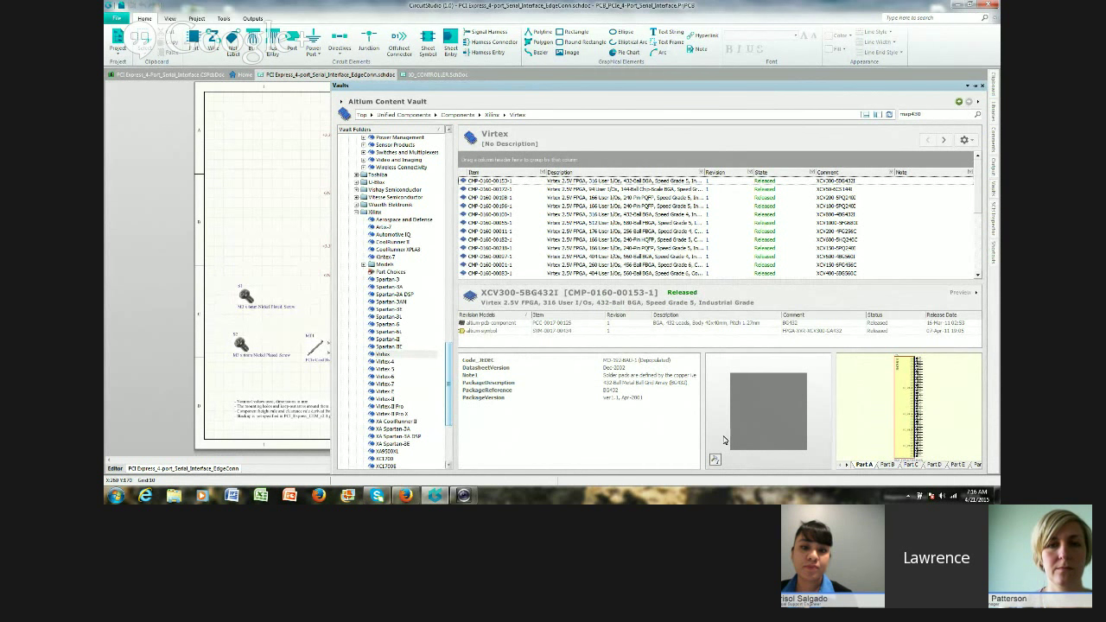
{"action": "left_click_drag", "start_coordinate": [720, 443], "coordinate": [755, 409]}
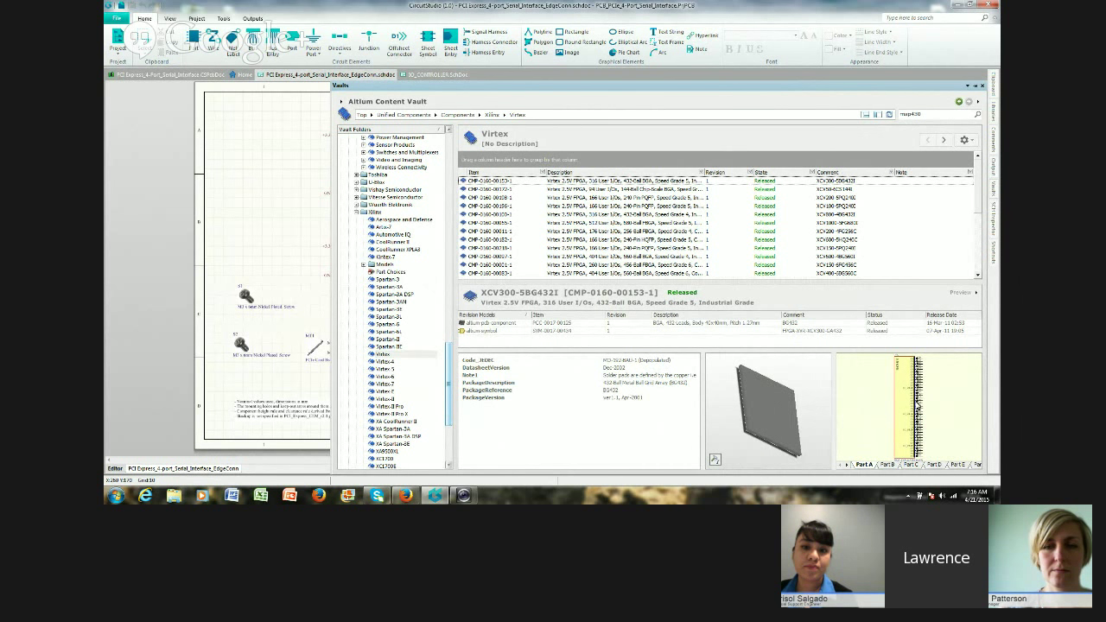
Step: Switch the XCV300-5BG432I detail pane to Lifecycle, showing Rev. 1 released on 07-Apr-11
{"action": "left_click", "coordinate": [976, 293]}
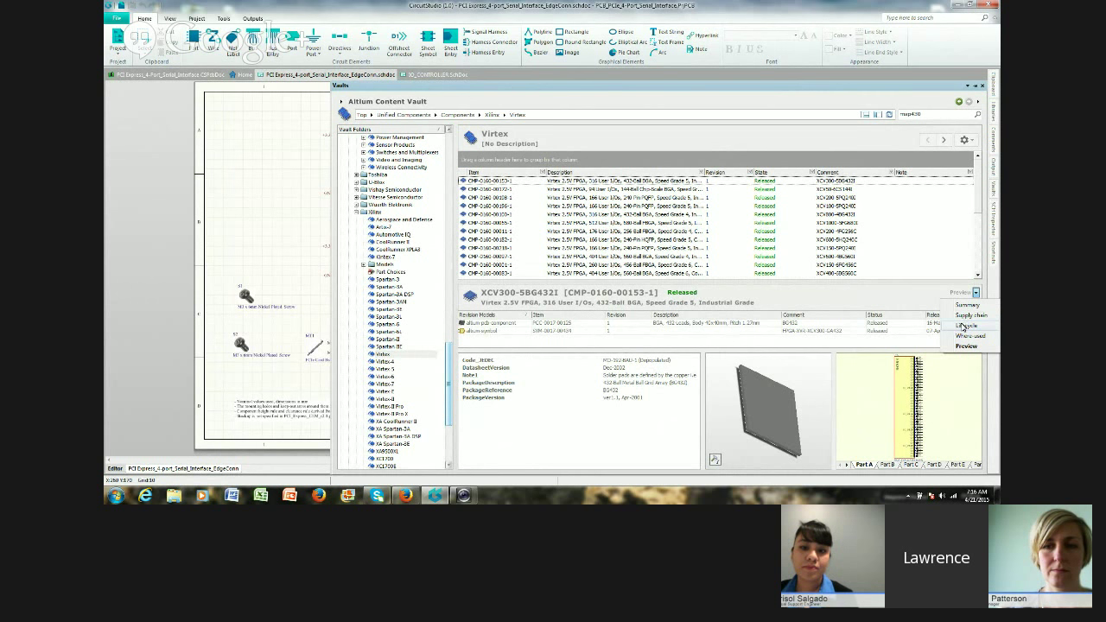
{"action": "left_click", "coordinate": [962, 325]}
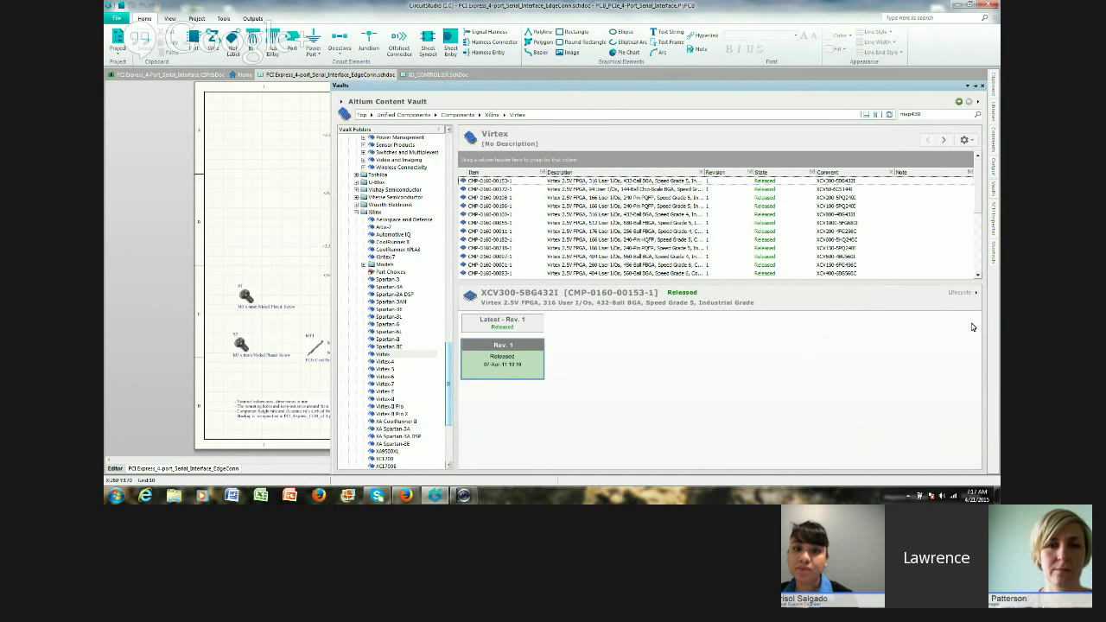
{"action": "left_click", "coordinate": [977, 294]}
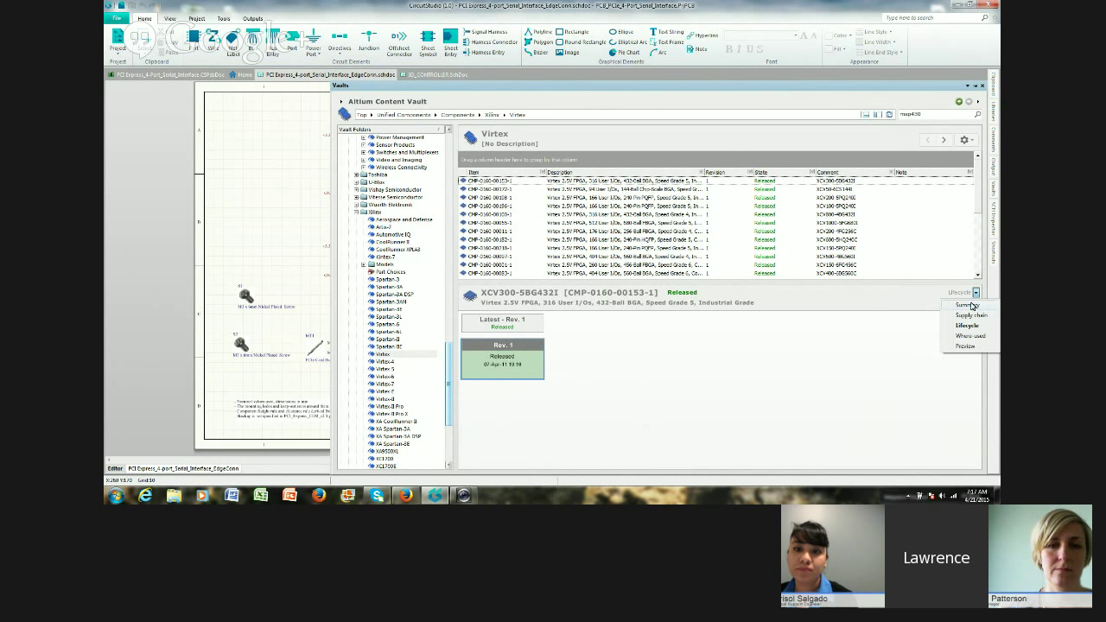
Step: Show supply chain details and select XCV50-6CS144I, whose pricing and availability are Unknown
{"action": "left_click", "coordinate": [967, 317]}
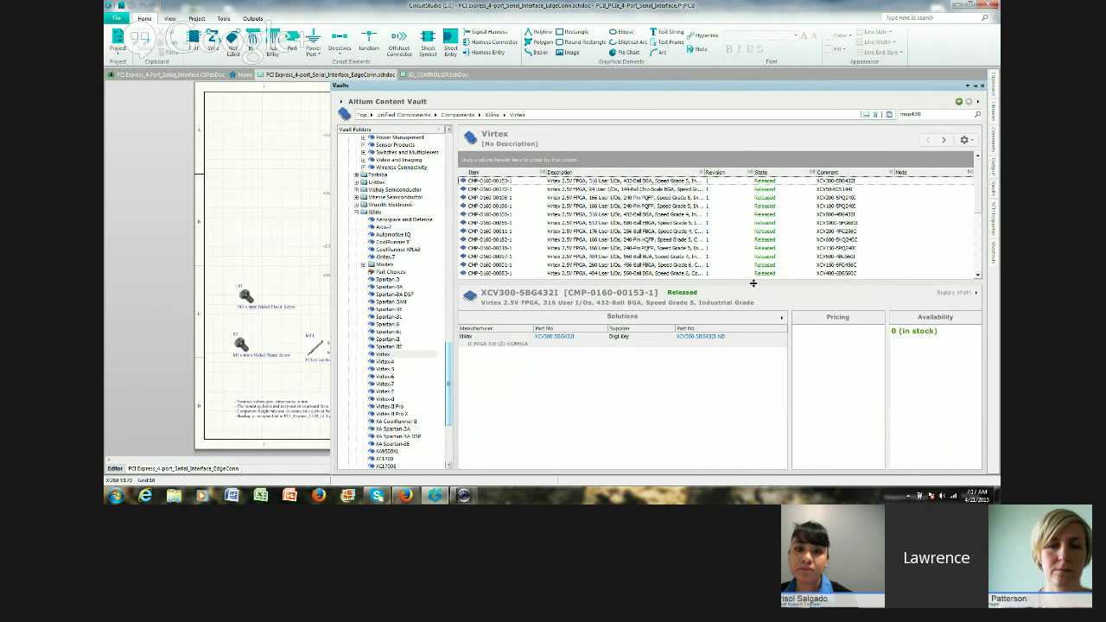
{"action": "left_click_drag", "start_coordinate": [752, 281], "coordinate": [750, 248]}
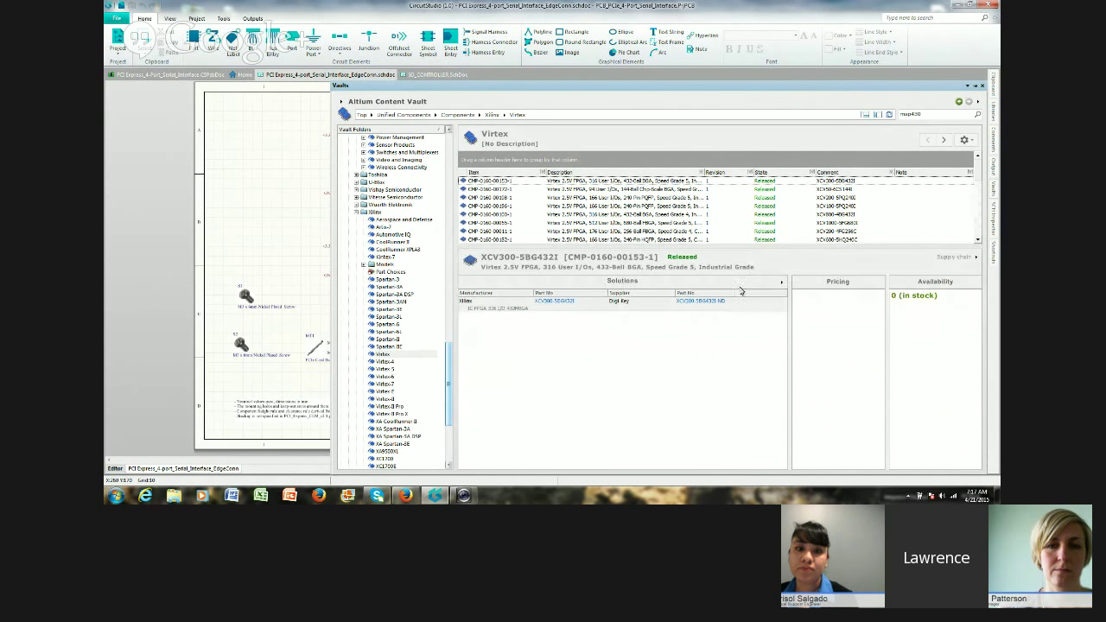
{"action": "left_click_drag", "start_coordinate": [768, 246], "coordinate": [772, 287]}
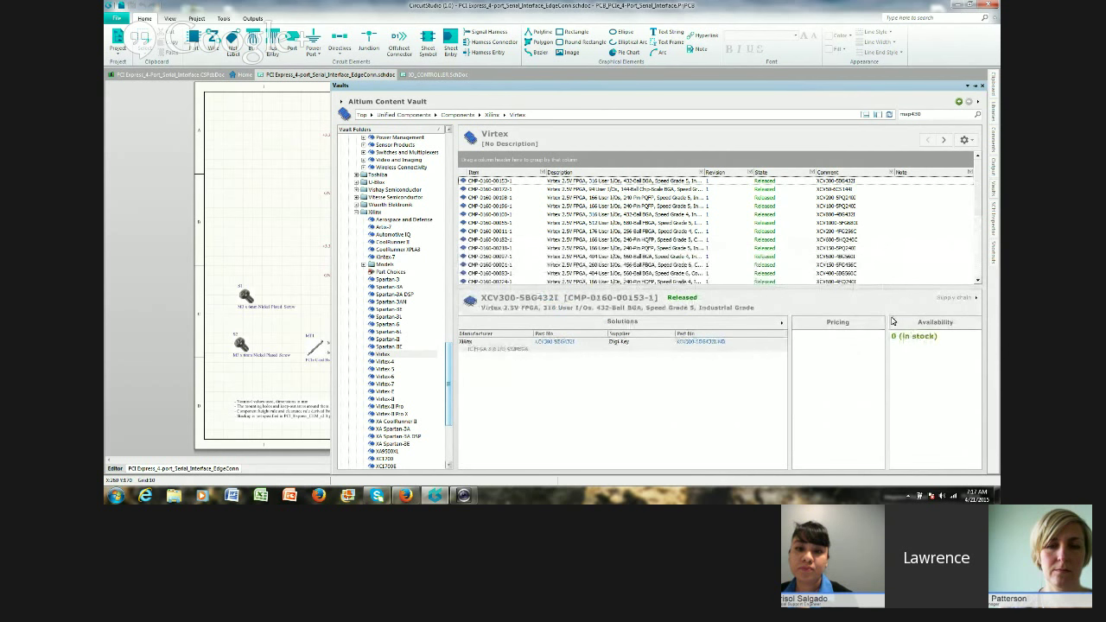
{"action": "left_click", "coordinate": [592, 189]}
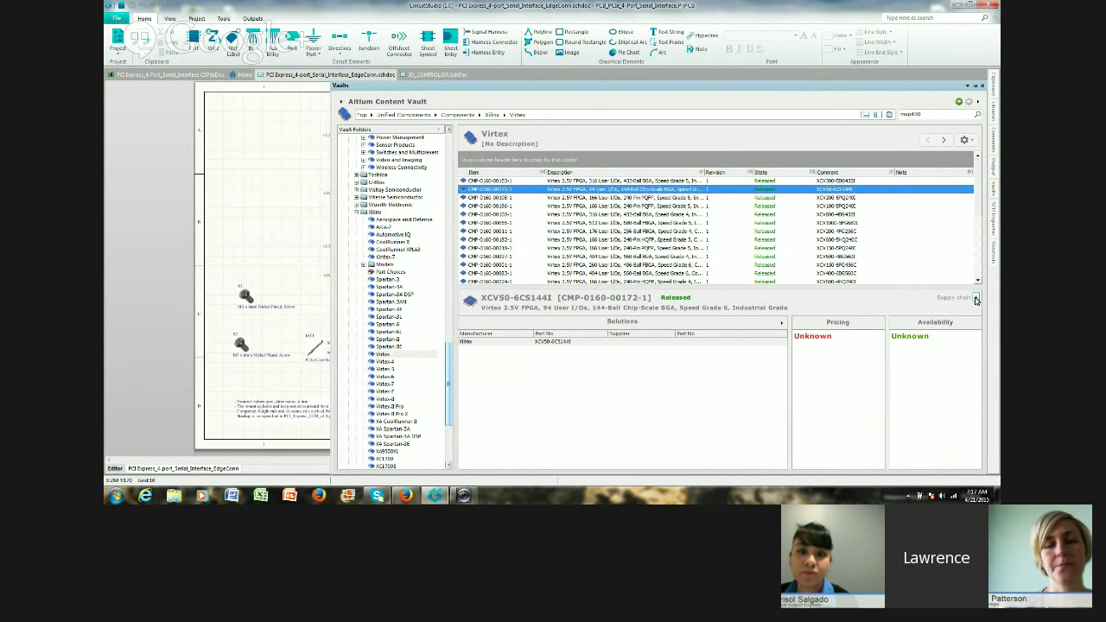
{"action": "left_click", "coordinate": [975, 299]}
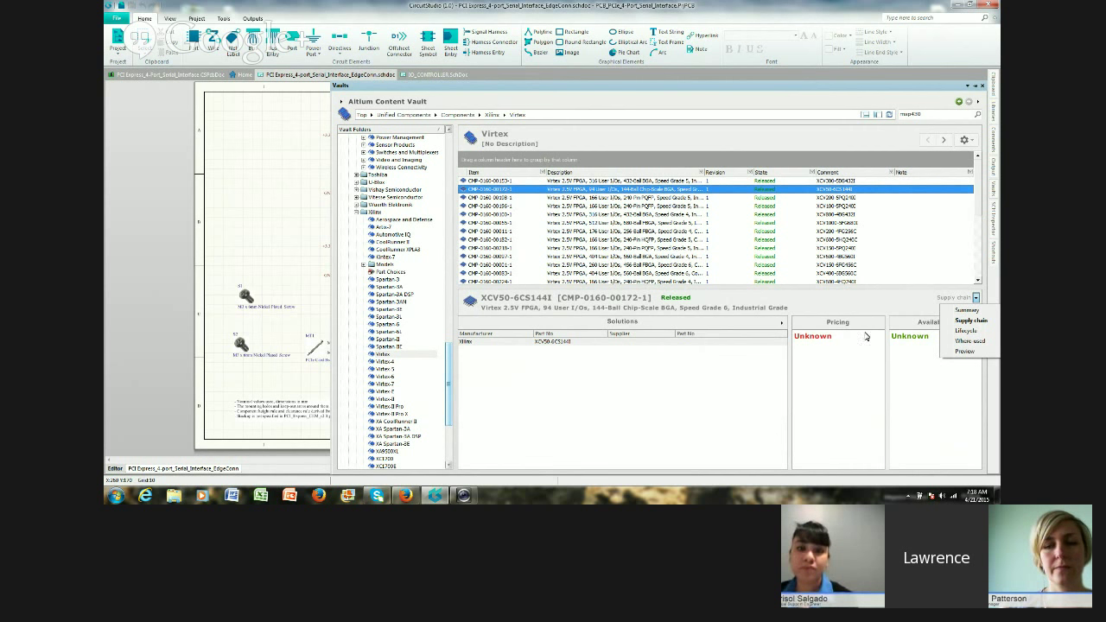
Step: Preview the XCV50-6CS144I models and symbol, check its Place options, then return to IO_CONTROLLER.SchDoc
{"action": "left_click", "coordinate": [965, 351]}
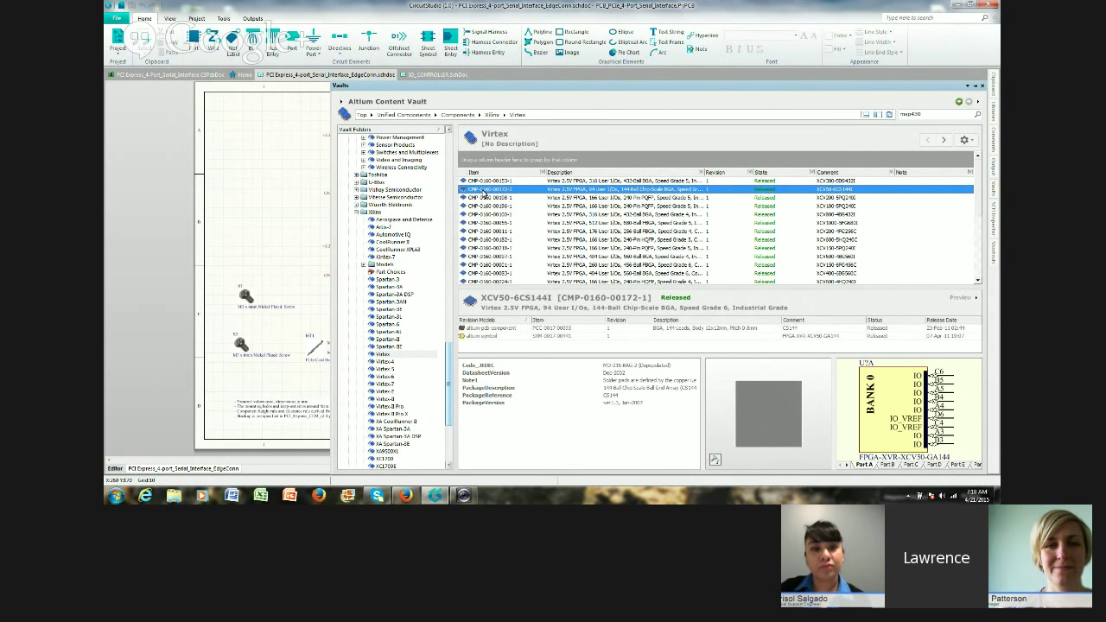
{"action": "right_click", "coordinate": [484, 193]}
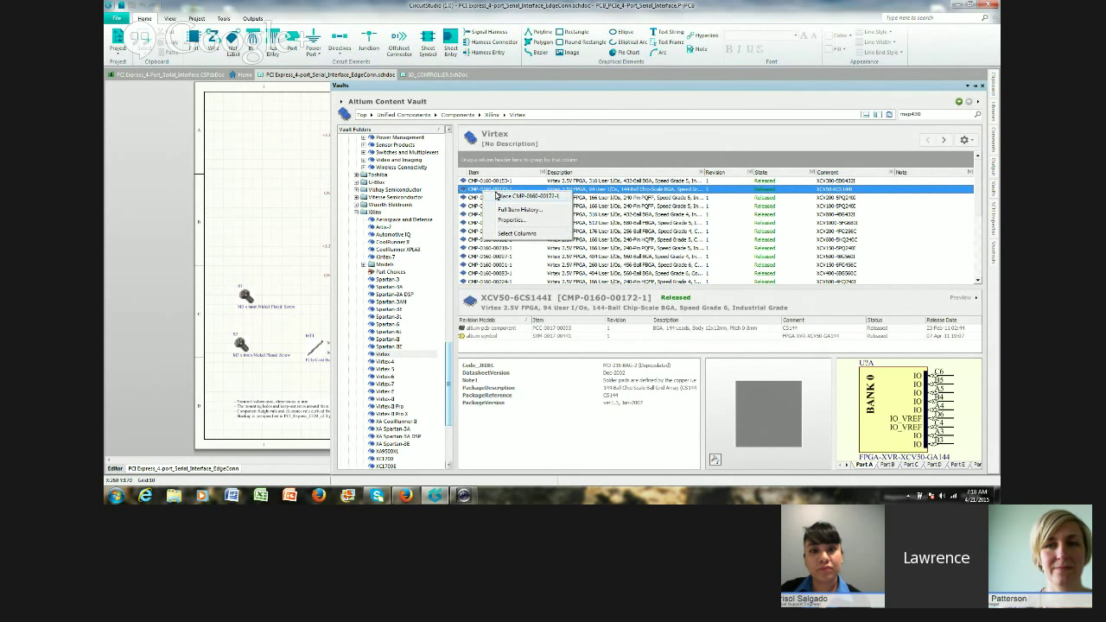
{"action": "mouse_move", "coordinate": [497, 196]}
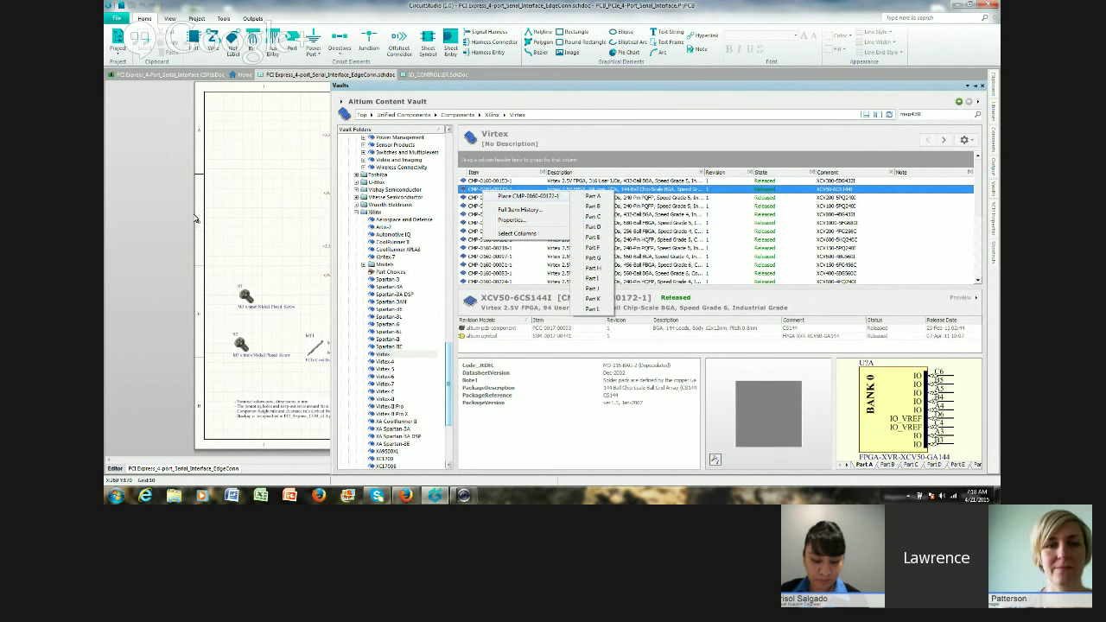
{"action": "left_click", "coordinate": [234, 205]}
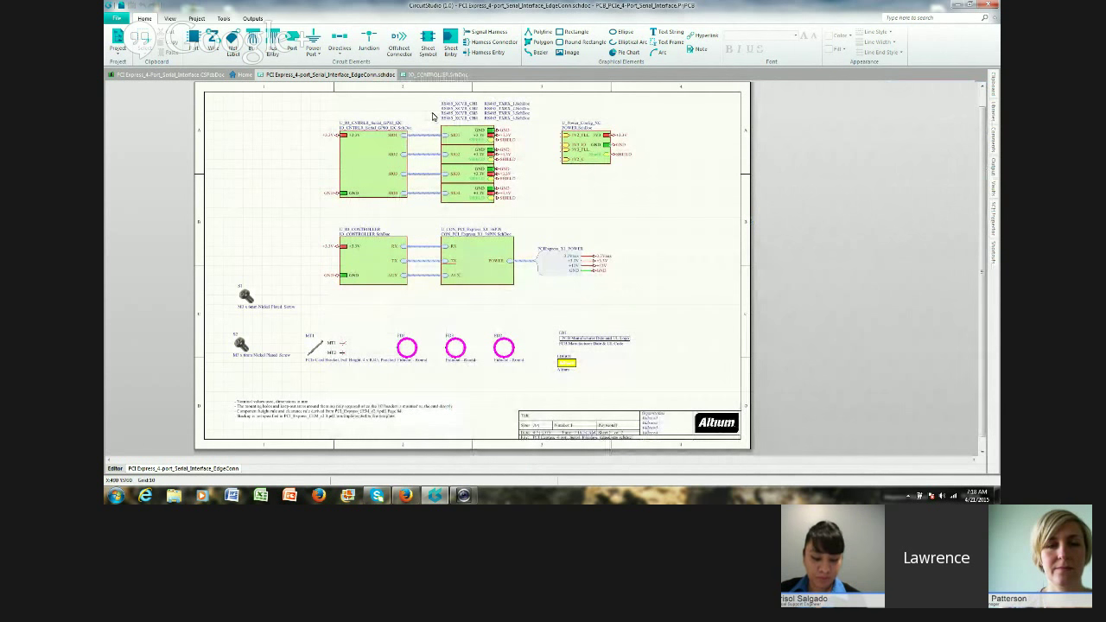
{"action": "left_click", "coordinate": [423, 75]}
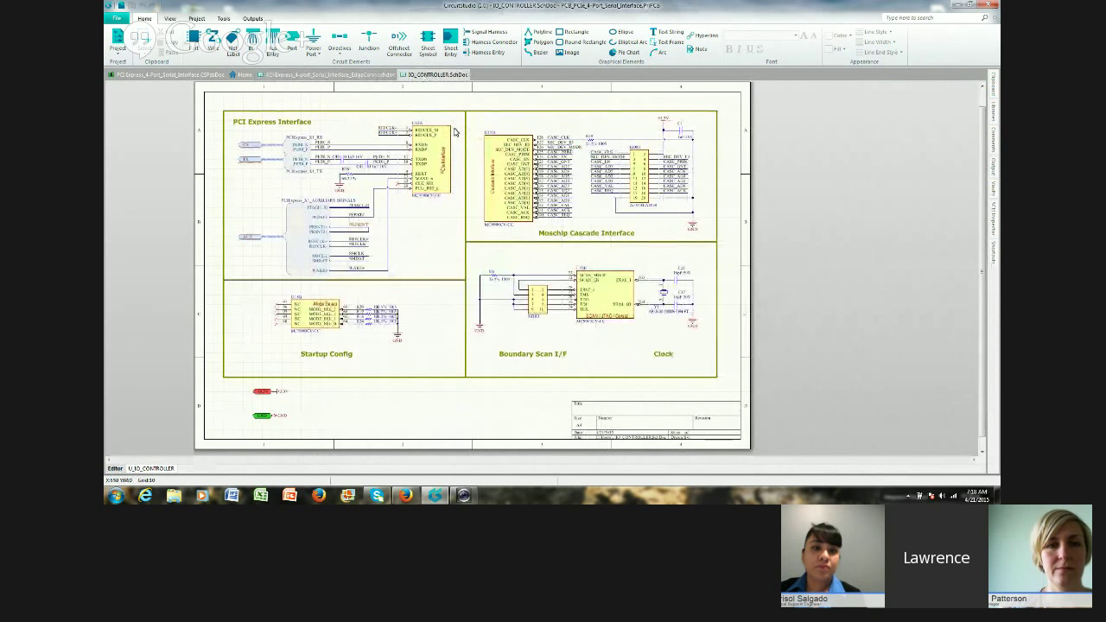
Step: Briefly bring out the Content Vault, then show the View ribbon's zoom and view commands
{"action": "left_click", "coordinate": [992, 211]}
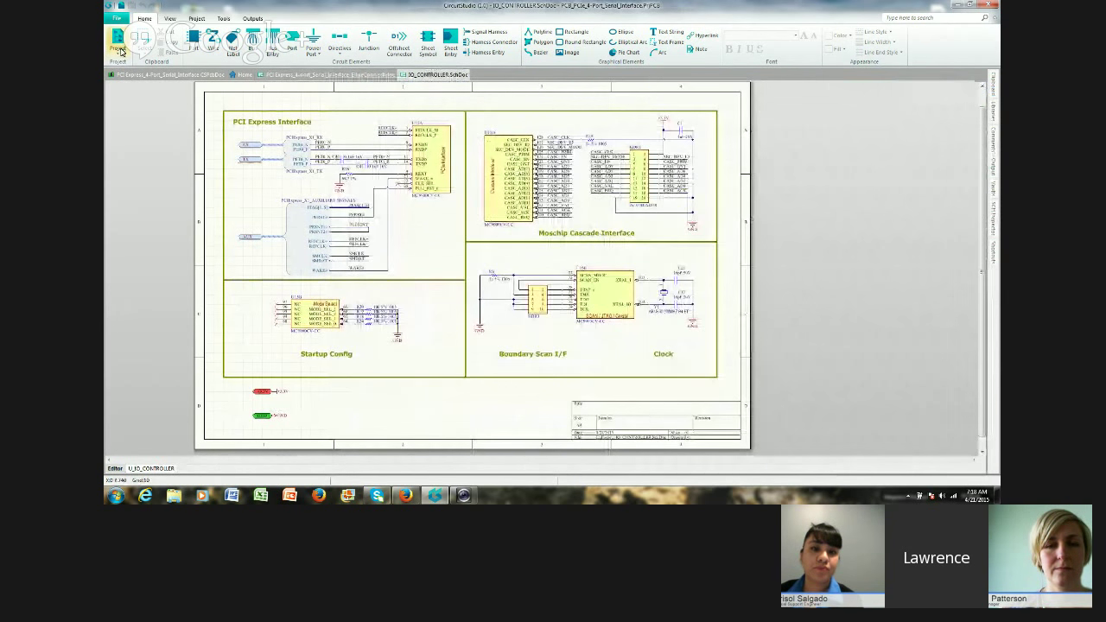
{"action": "left_click", "coordinate": [170, 18]}
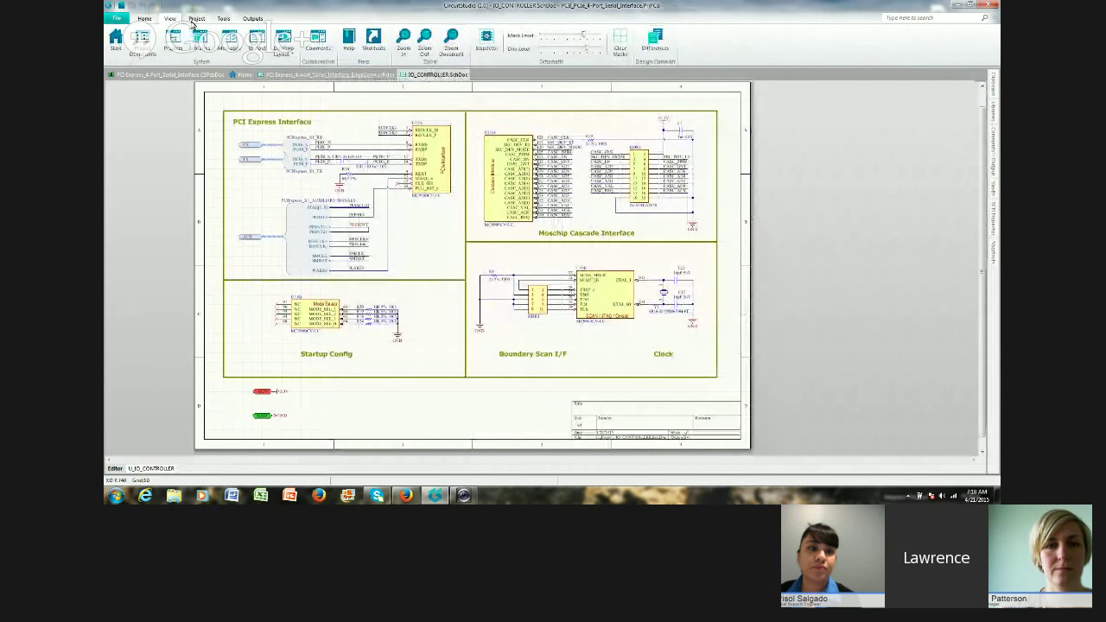
Step: Show the Projects panel for both PCB_PCIe_4-Port_Serial_Interface projects and reopen IO_CONTROLLER.SchDoc
{"action": "left_click", "coordinate": [142, 37]}
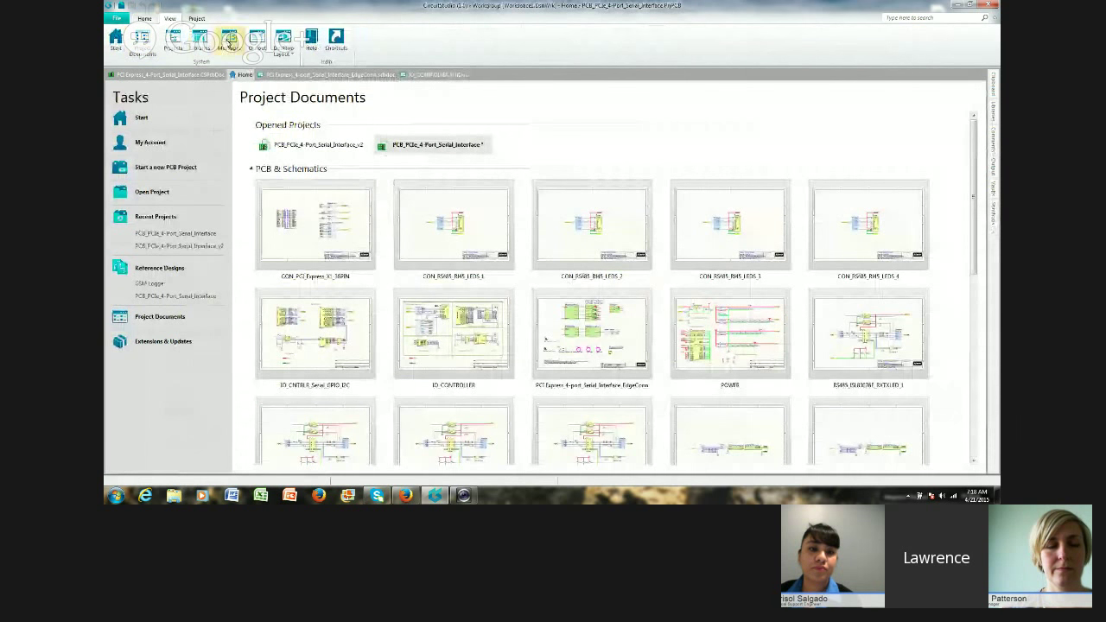
{"action": "left_click", "coordinate": [173, 38]}
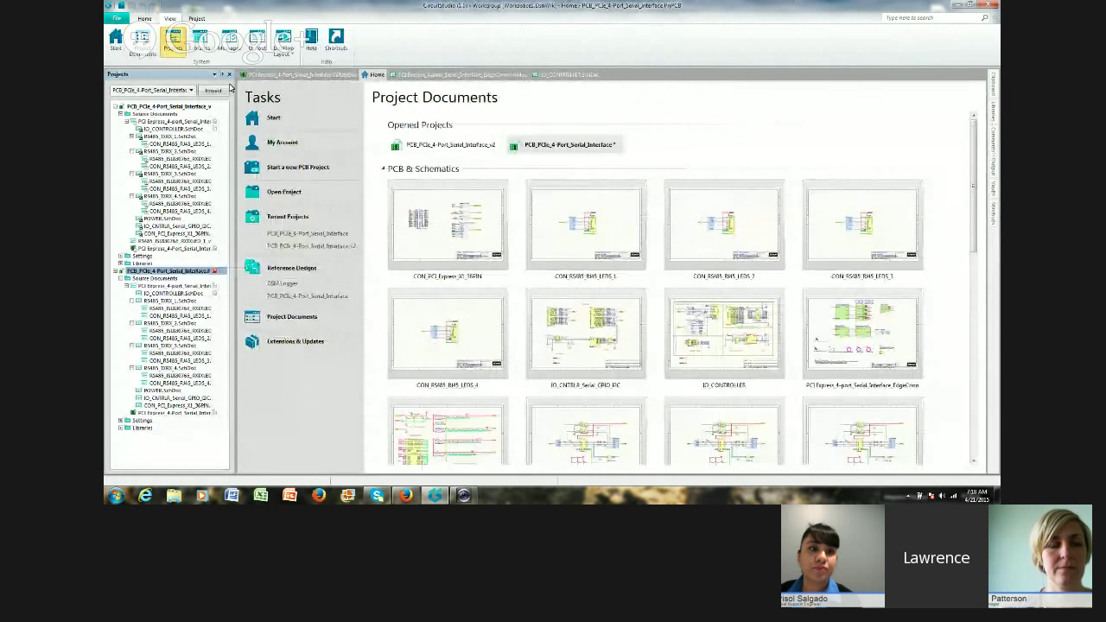
{"action": "double_click", "coordinate": [155, 294]}
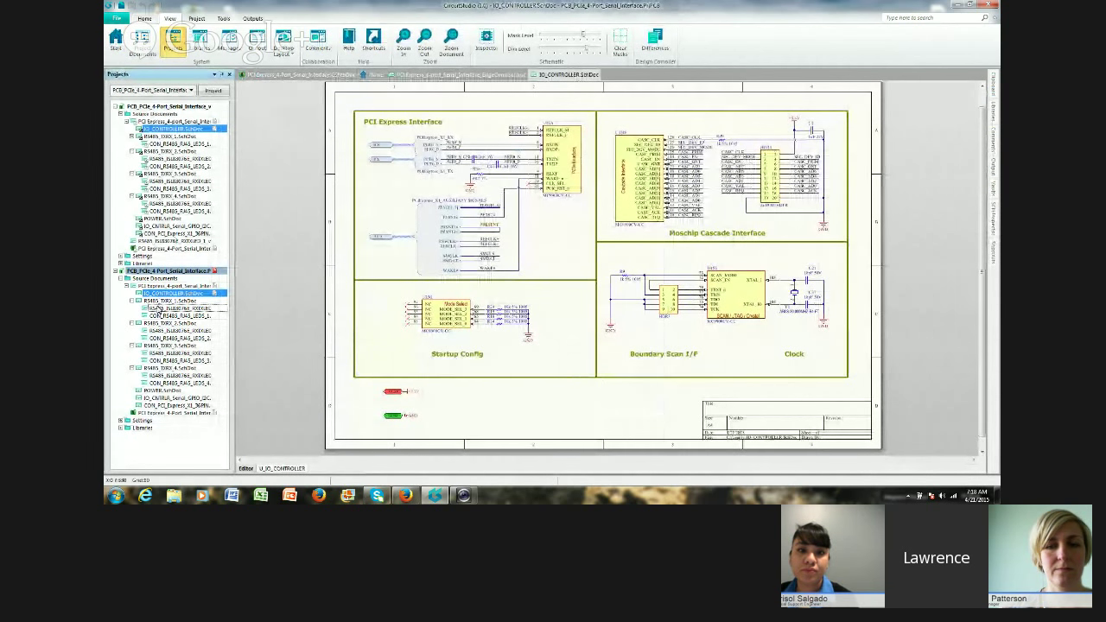
Step: Open RS485_ISL83078E_RXTXLED_1.SchDoc showing the RS485 Communication IC circuit
{"action": "double_click", "coordinate": [162, 308]}
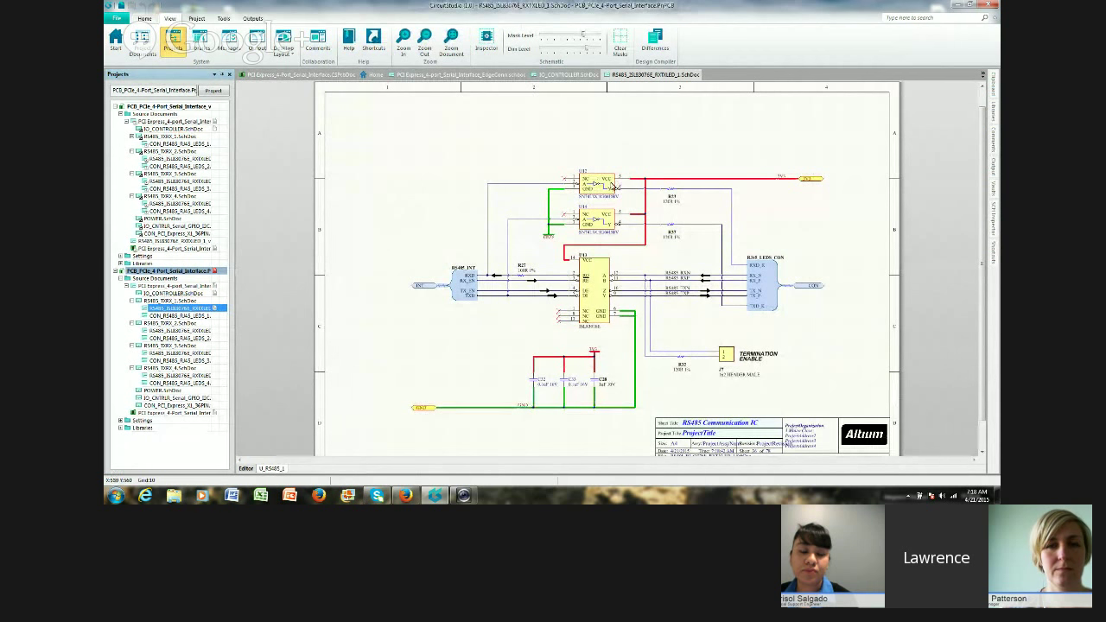
Step: Open the inverter gate U12's empty Supplier Links list and start adding a new link
{"action": "right_click", "coordinate": [592, 178]}
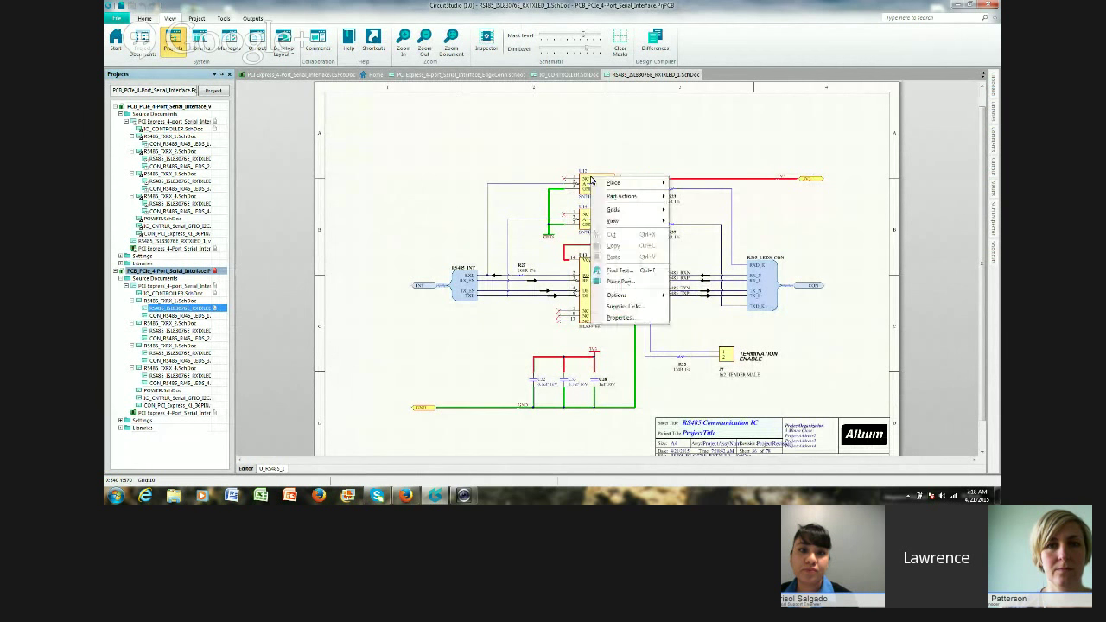
{"action": "left_click", "coordinate": [623, 306]}
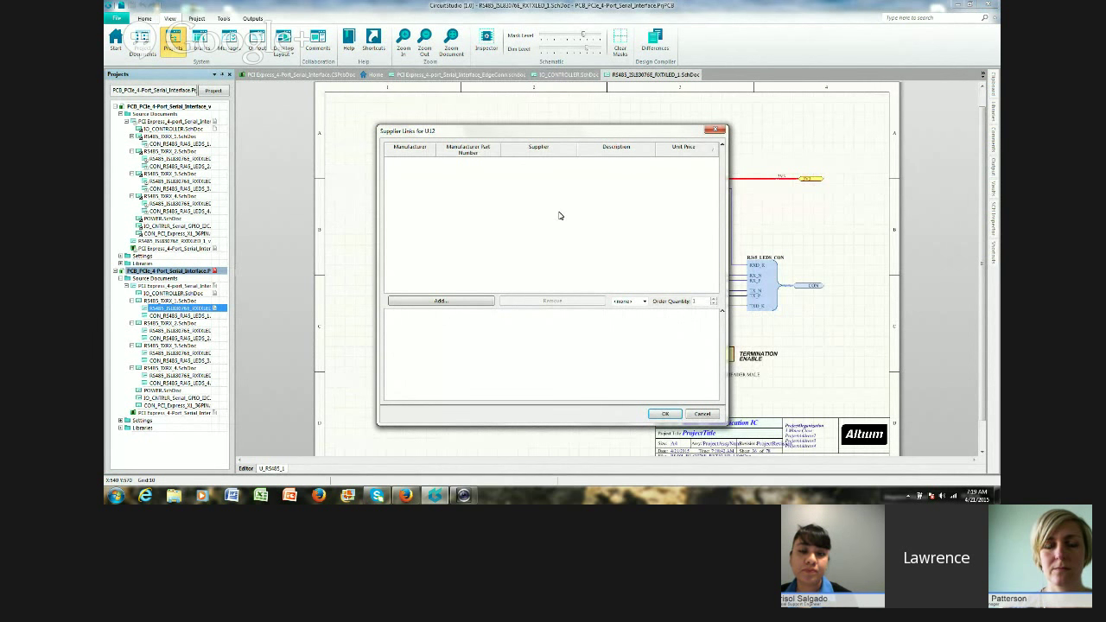
{"action": "left_click", "coordinate": [441, 301]}
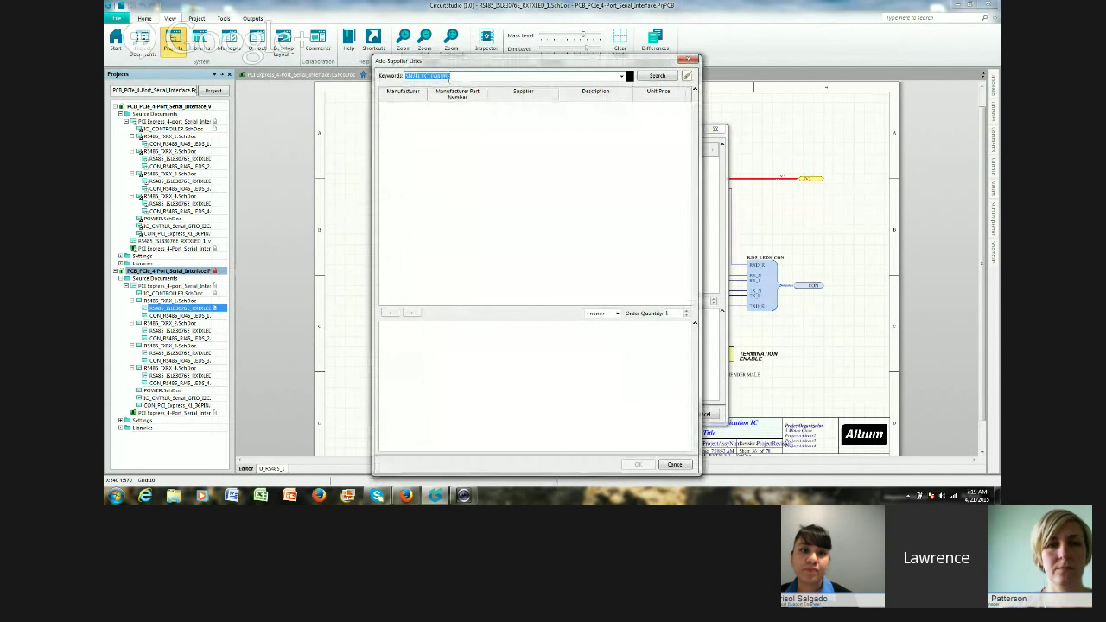
Step: Search suppliers and accept Newark's Texas Instruments SN74LVC1G04DBVR after reviewing its pricing and stock
{"action": "left_click", "coordinate": [653, 76]}
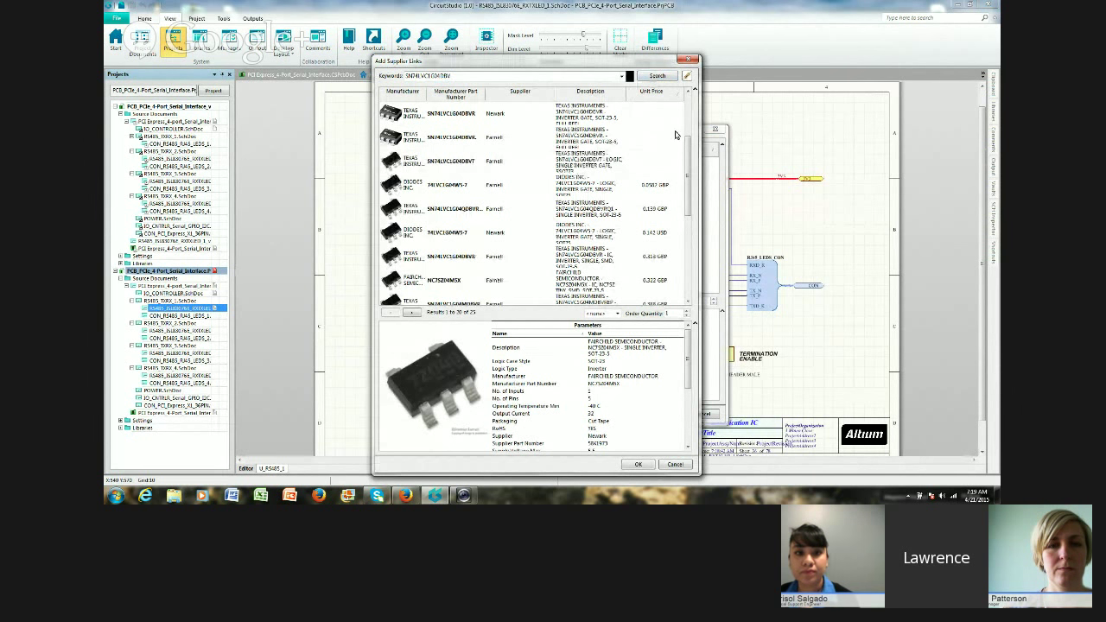
{"action": "left_click_drag", "start_coordinate": [689, 150], "coordinate": [687, 227]}
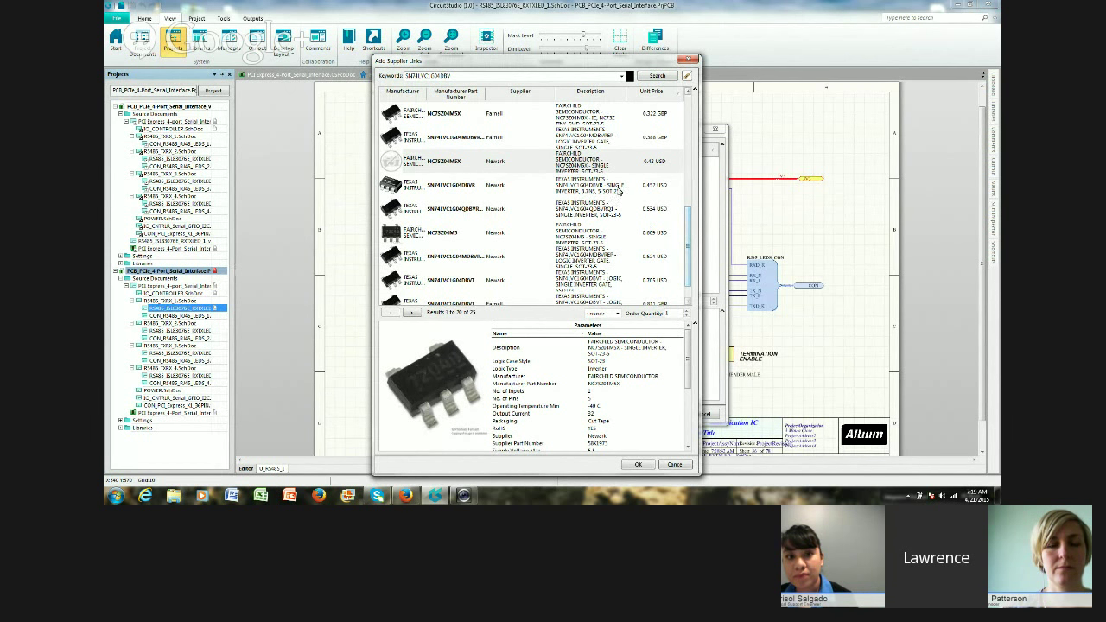
{"action": "left_click", "coordinate": [469, 187]}
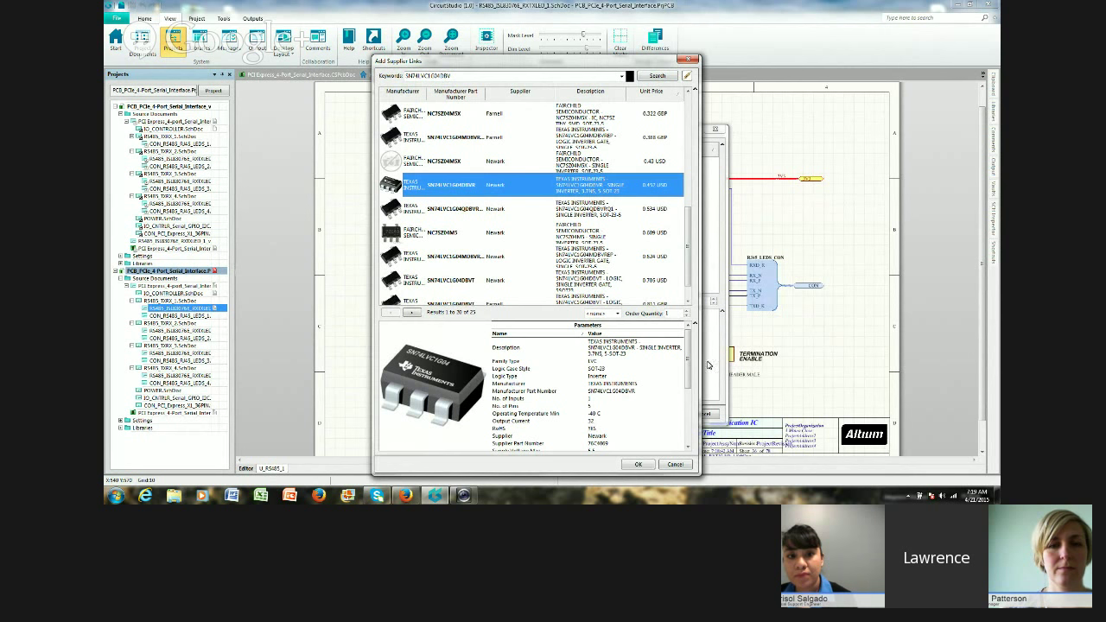
{"action": "left_click_drag", "start_coordinate": [690, 362], "coordinate": [690, 430]}
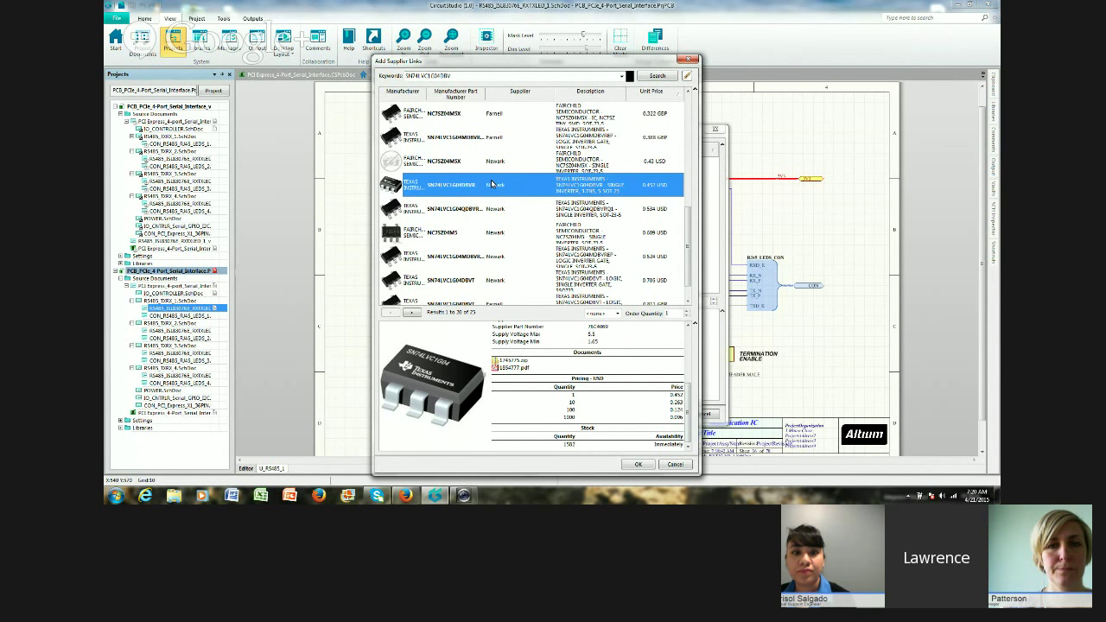
{"action": "left_click", "coordinate": [638, 465]}
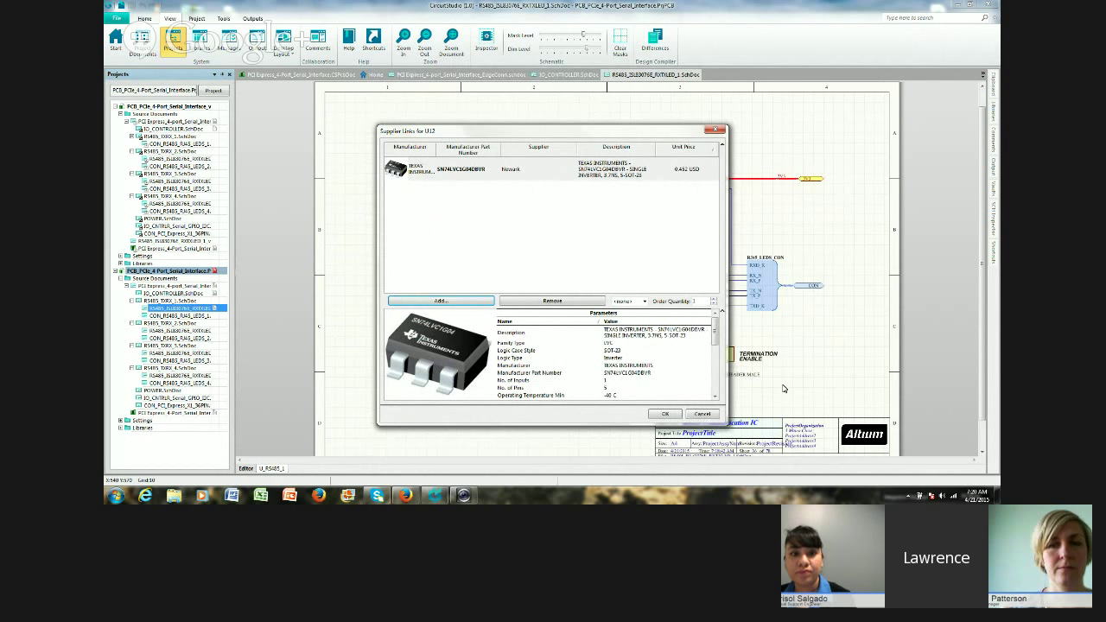
Step: Close the Supplier Links dialog, move gate U12 slightly higher, and return to the PCB layout
{"action": "left_click", "coordinate": [702, 414]}
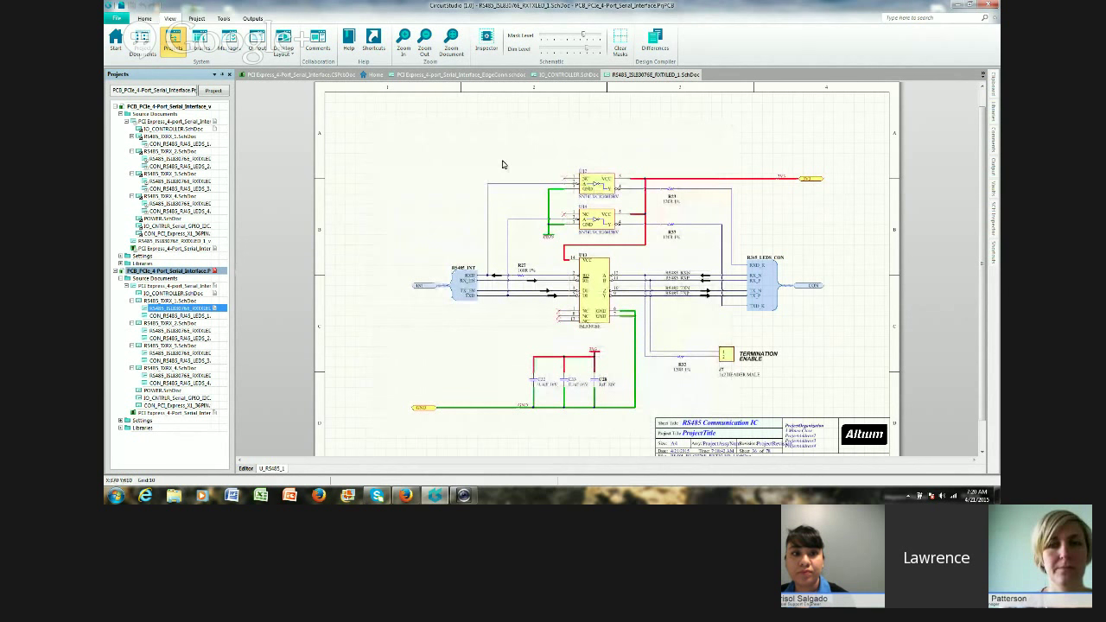
{"action": "mouse_move", "coordinate": [595, 179]}
{"action": "left_mouse_down"}
{"action": "mouse_move", "coordinate": [588, 112]}
{"action": "mouse_move", "coordinate": [596, 156]}
{"action": "mouse_move", "coordinate": [493, 183]}
{"action": "mouse_move", "coordinate": [578, 197]}
{"action": "mouse_move", "coordinate": [571, 121]}
{"action": "mouse_move", "coordinate": [536, 169]}
{"action": "mouse_move", "coordinate": [585, 152]}
{"action": "mouse_move", "coordinate": [562, 155]}
{"action": "mouse_move", "coordinate": [562, 202]}
{"action": "mouse_move", "coordinate": [568, 155]}
{"action": "left_mouse_up"}
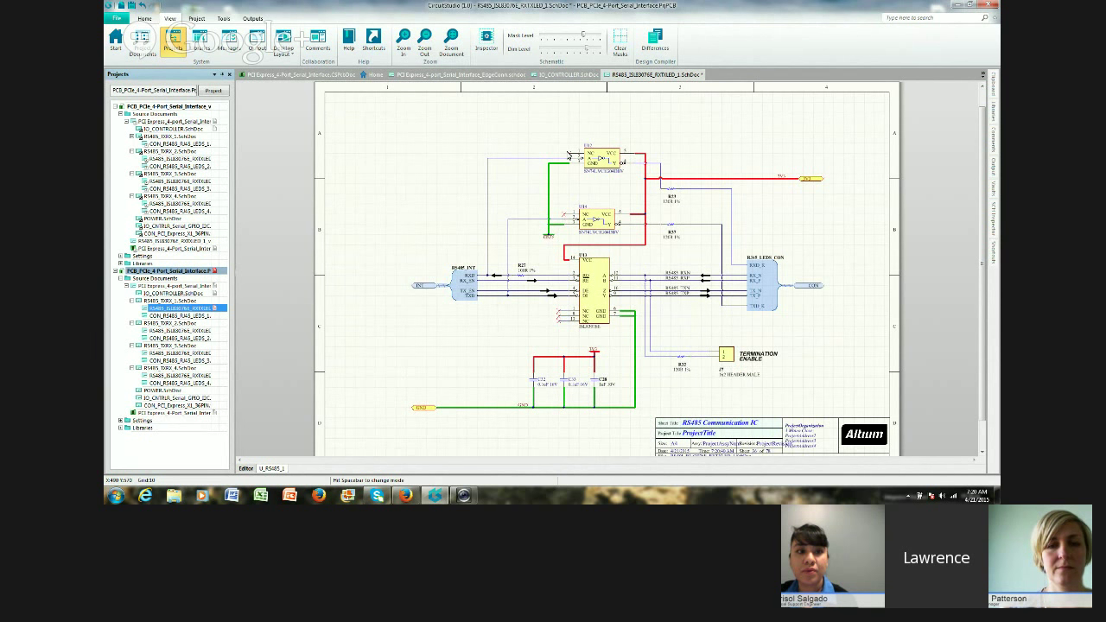
{"action": "left_click", "coordinate": [316, 75]}
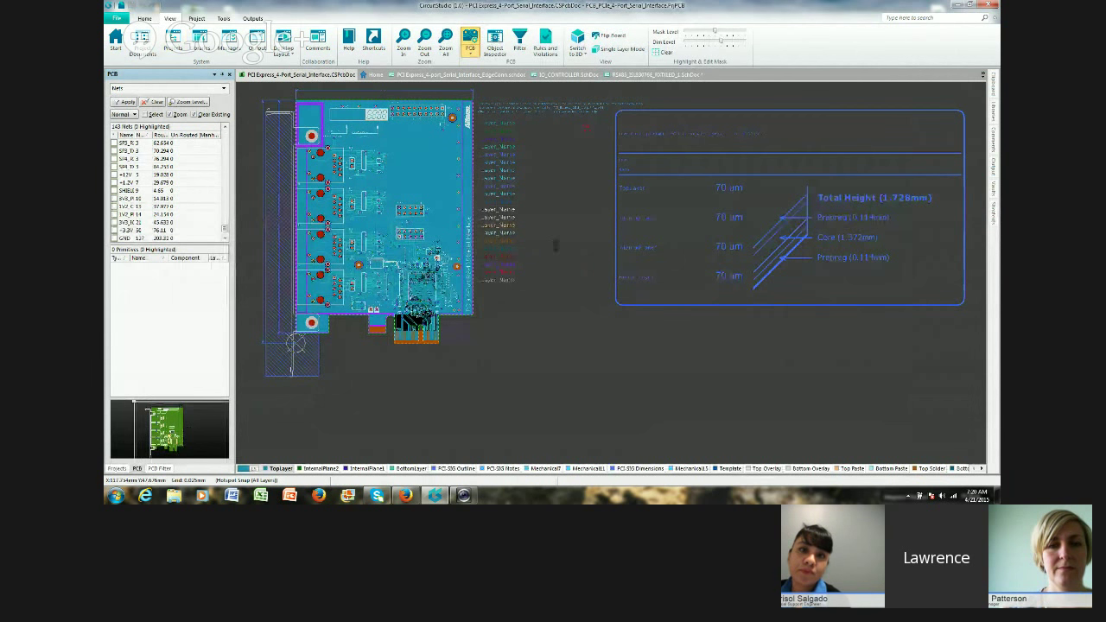
Step: Zoom in on the serial card PCB, pan the board and layer stack into view, and switch to 3D
{"action": "scroll", "coordinate": [553, 239], "scroll_direction": "up", "scroll_amount": 1, "text": "ctrl"}
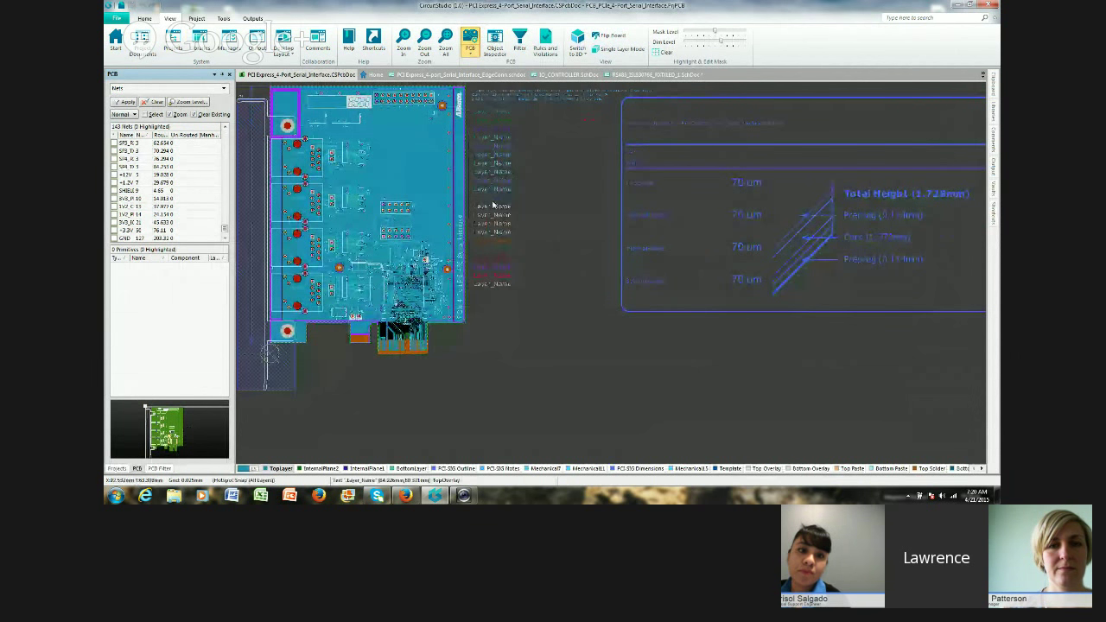
{"action": "right_click_drag", "start_coordinate": [588, 227], "coordinate": [693, 225]}
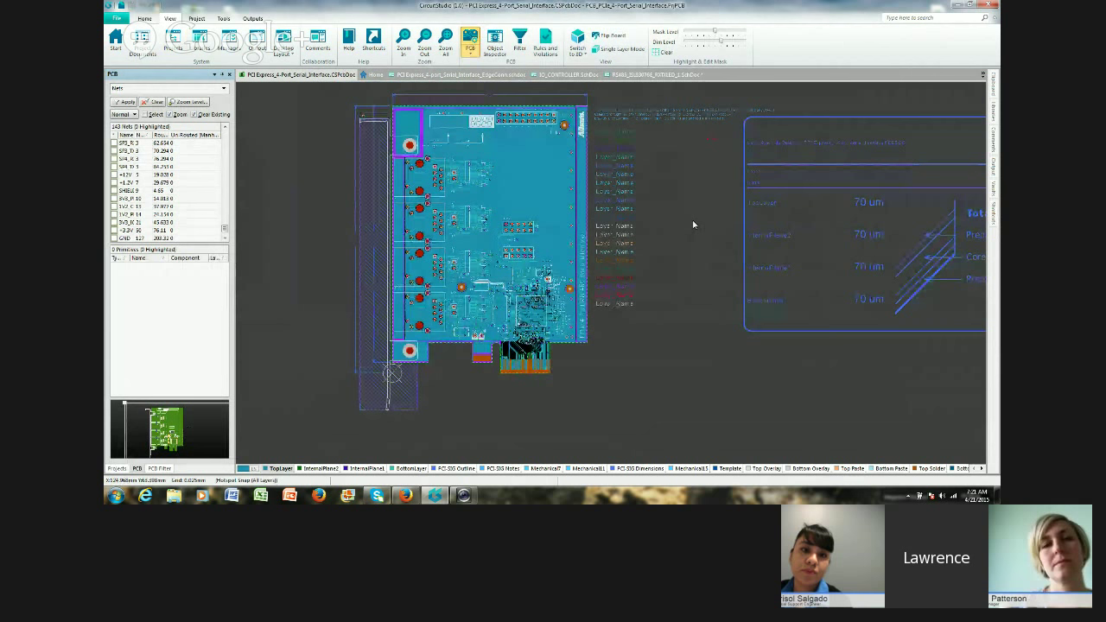
{"action": "key", "text": "3"}
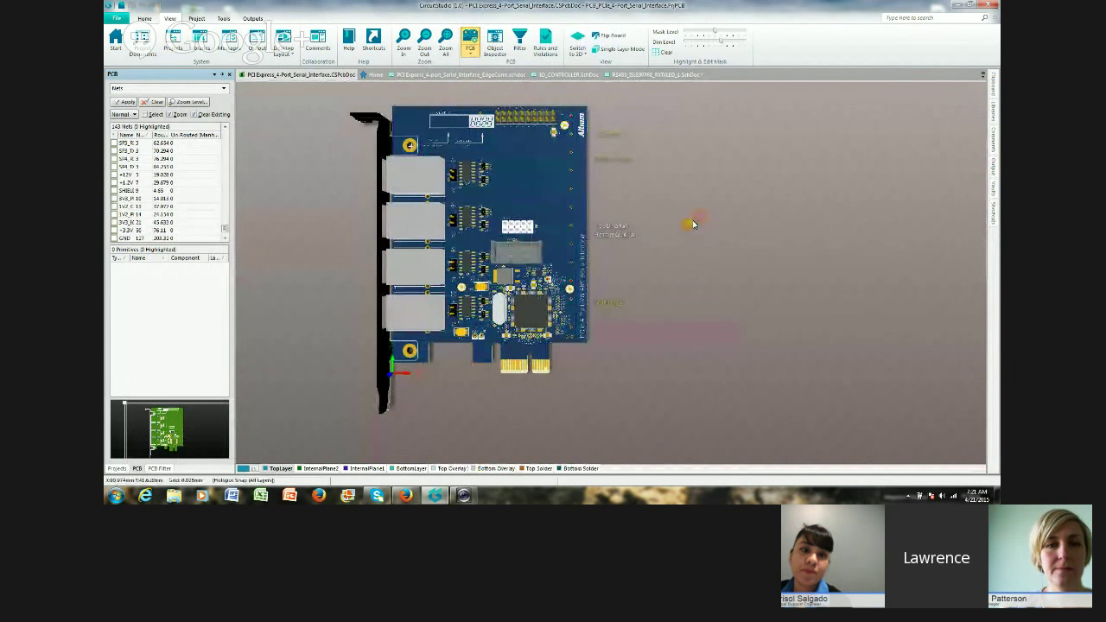
Step: Tilt the 3D serial card to an angled view, then toggle Single Layer Mode on and off
{"action": "key", "text": "shift"}
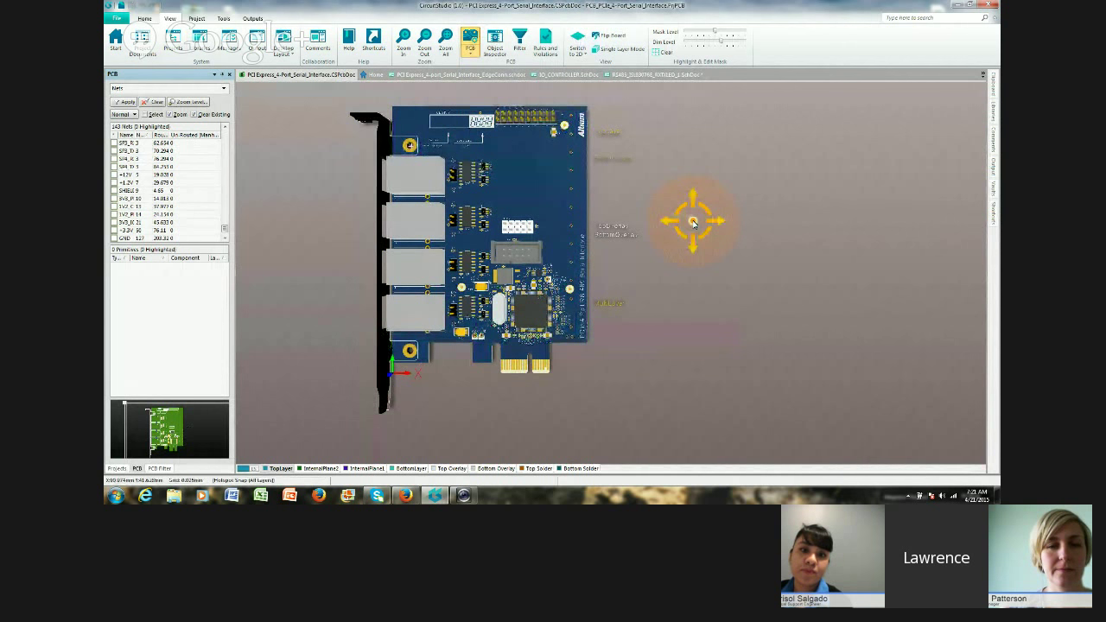
{"action": "mouse_move", "coordinate": [693, 222]}
{"action": "right_mouse_down", "text": "shift"}
{"action": "mouse_move", "coordinate": [703, 116]}
{"action": "mouse_move", "coordinate": [678, 147]}
{"action": "mouse_move", "coordinate": [683, 260]}
{"action": "mouse_move", "coordinate": [687, 207]}
{"action": "mouse_move", "coordinate": [692, 221]}
{"action": "mouse_move", "coordinate": [654, 227]}
{"action": "mouse_move", "coordinate": [676, 223]}
{"action": "right_mouse_up", "text": "shift"}
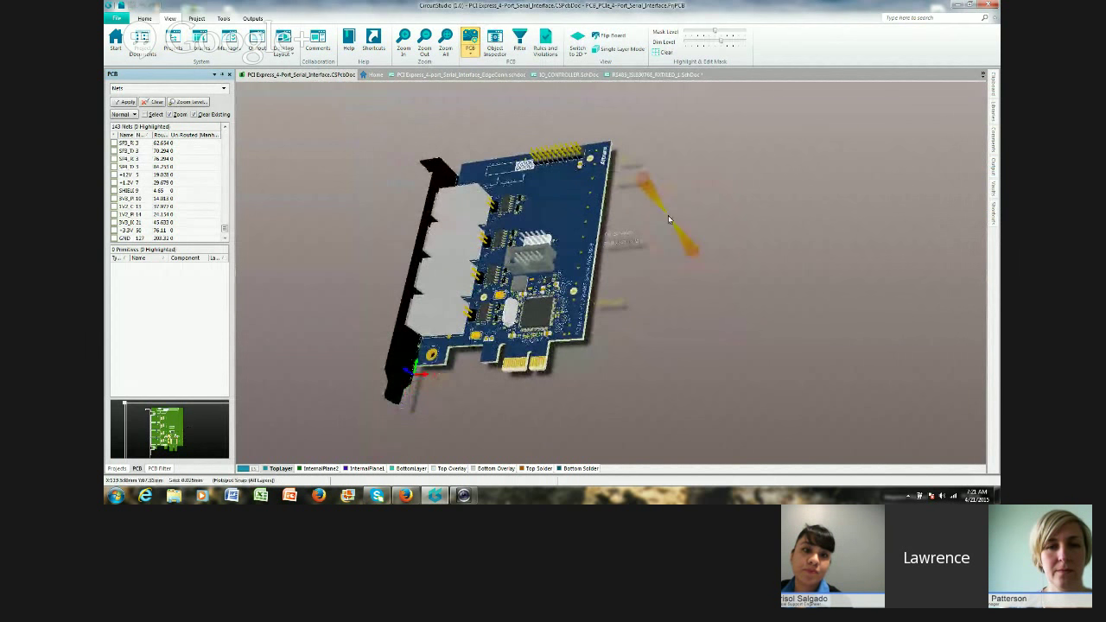
{"action": "key", "text": "shift+s"}
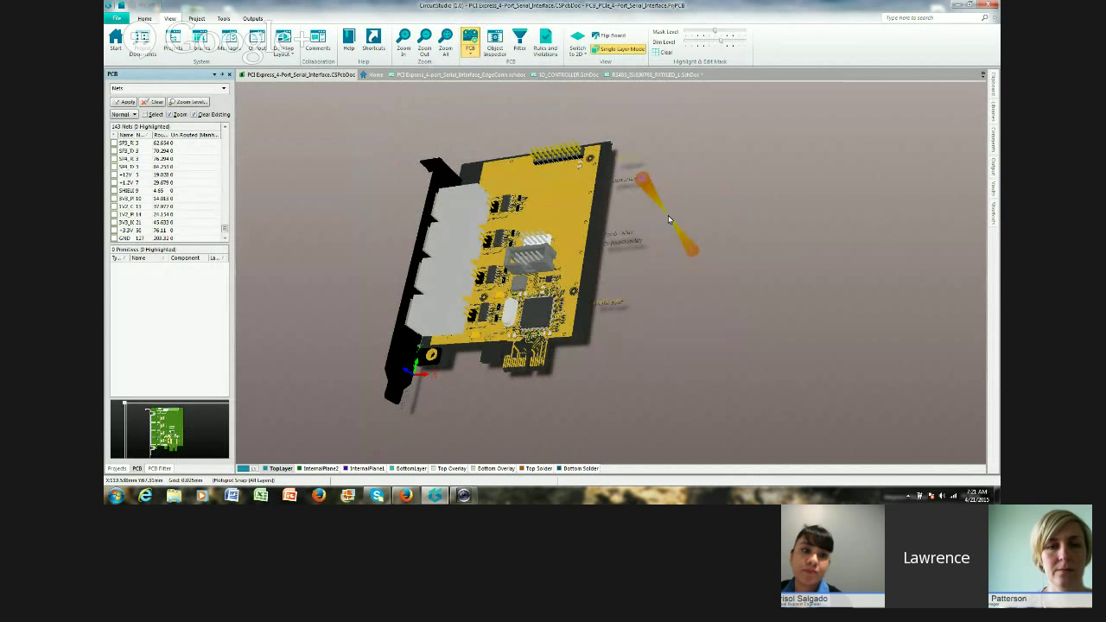
{"action": "key", "text": "shift+s"}
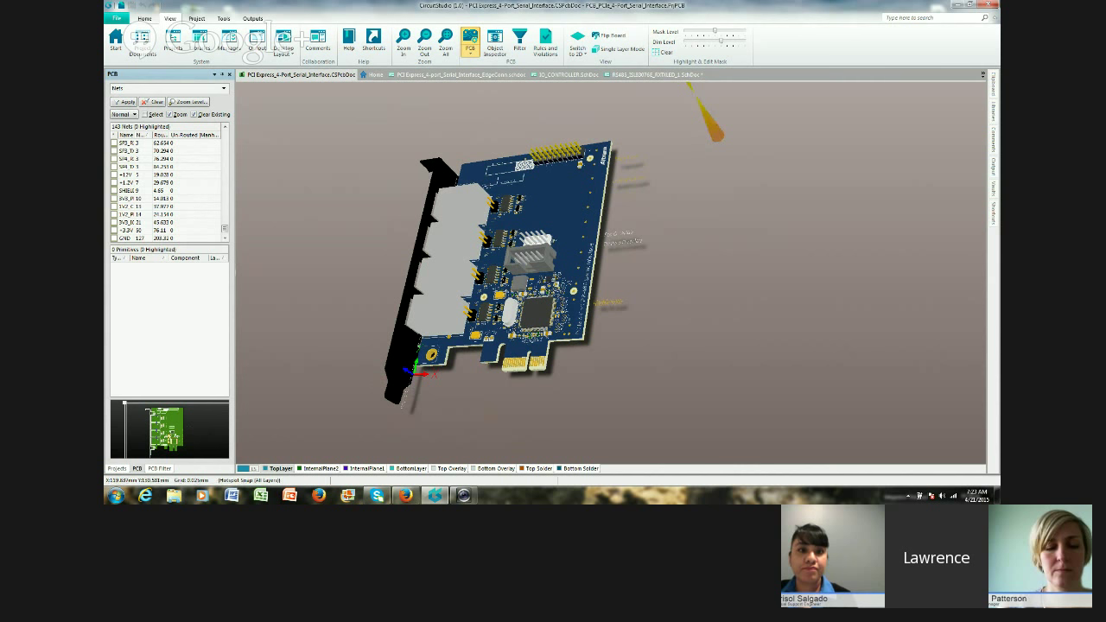
Step: Minimize CircuitStudio to reveal the element14 CircuitStudio page offering the free 30-day trial
{"action": "left_click", "coordinate": [956, 4]}
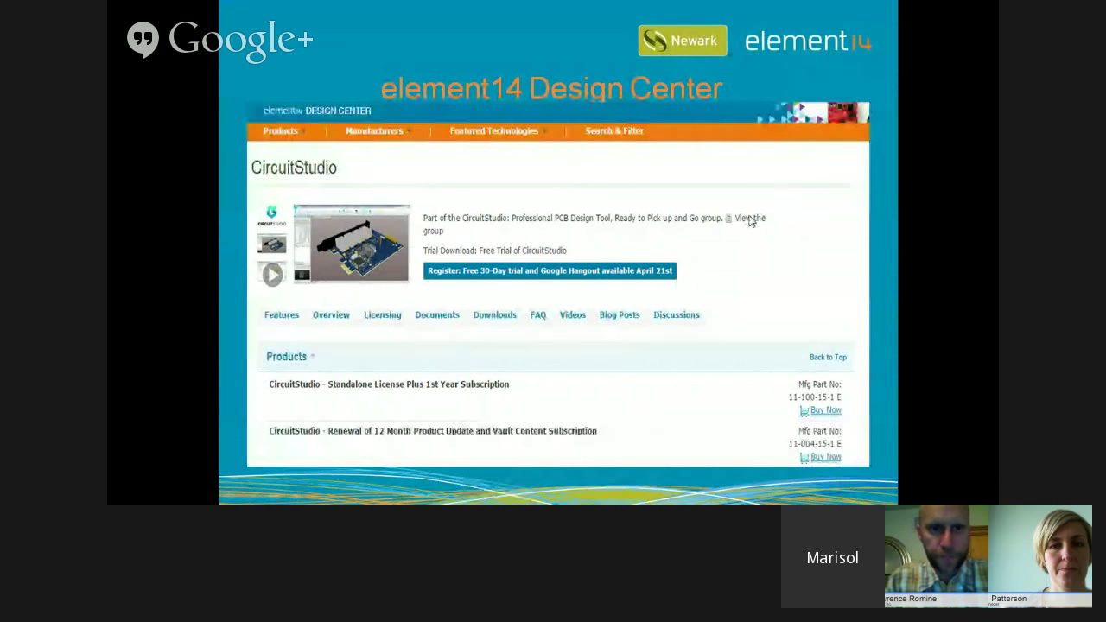
Step: Follow the 'View the group' link to the CircuitStudio group page
{"action": "left_click", "coordinate": [751, 220]}
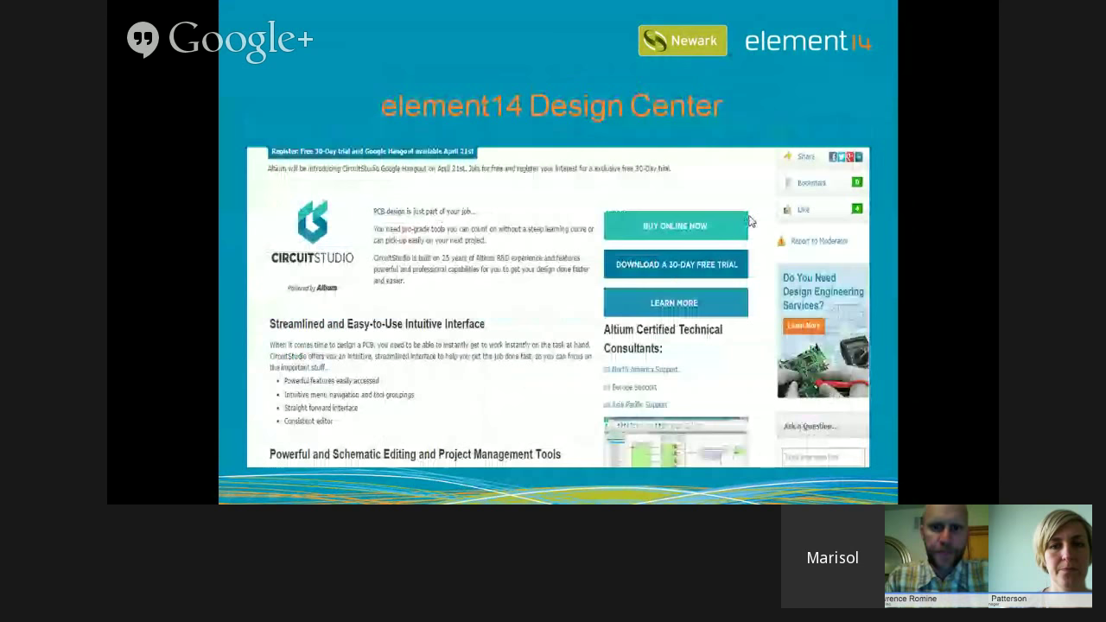